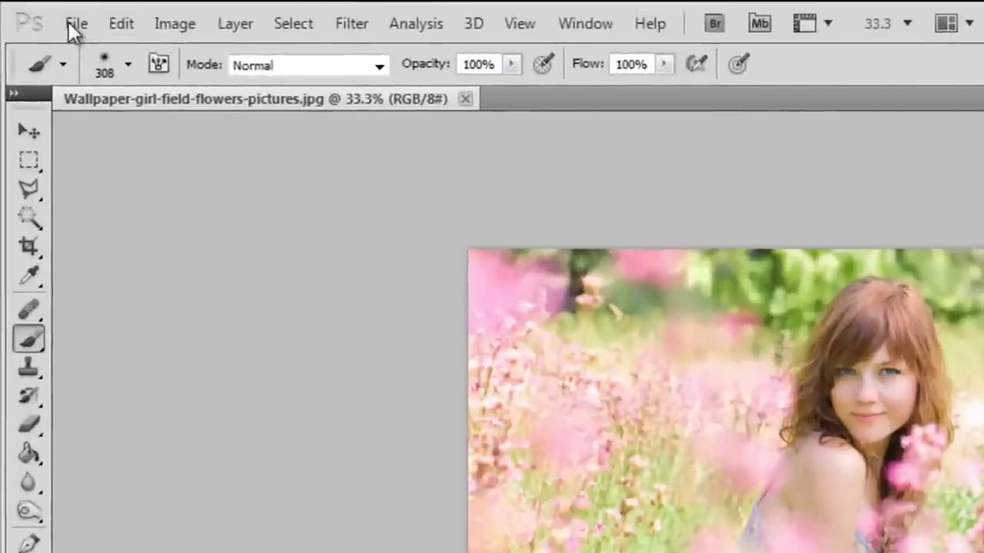
Duplicate the Background layer as a new layer named 'Blurred layer'
{"action": "left_click", "coordinate": [41, 13]}
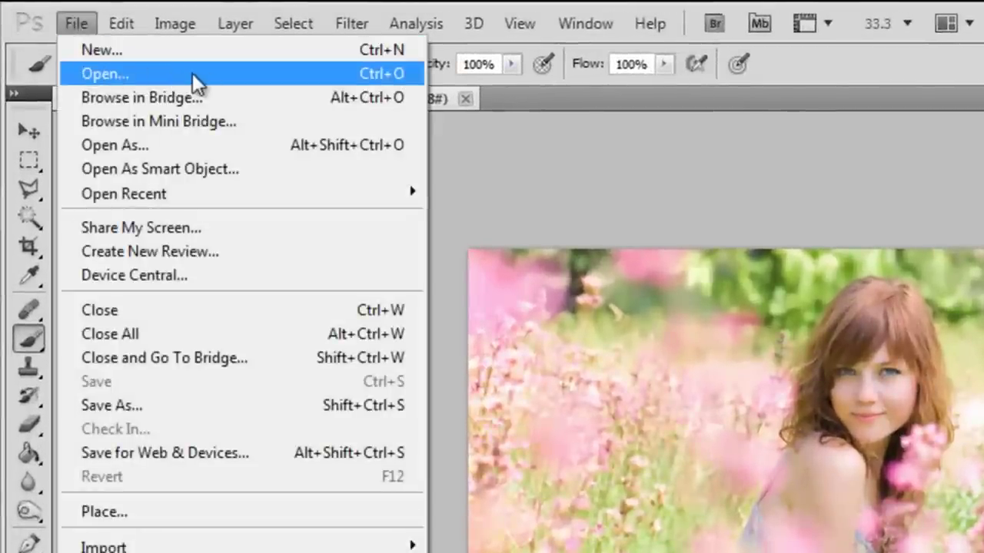
{"action": "key", "text": "Escape"}
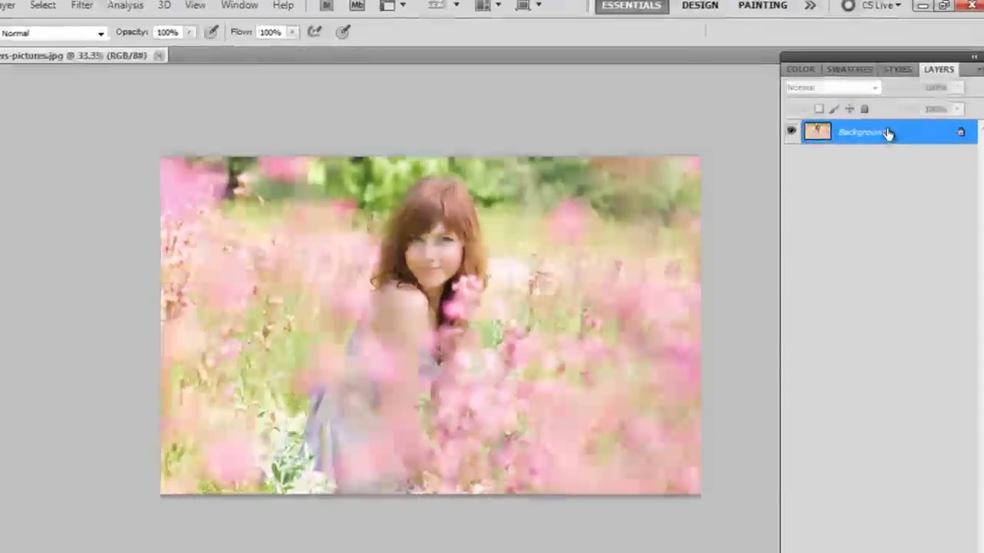
{"action": "right_click", "coordinate": [892, 123]}
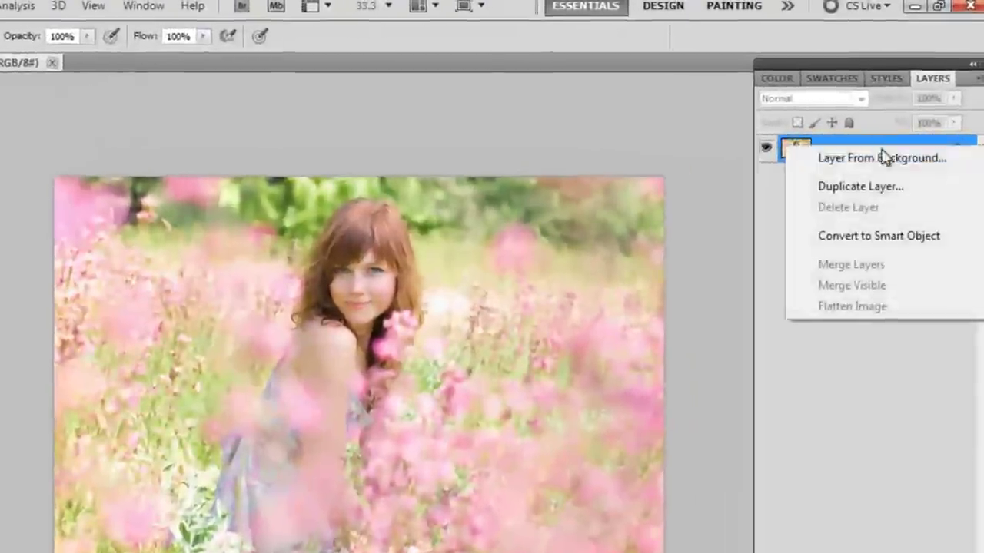
{"action": "left_click", "coordinate": [881, 188]}
{"action": "type", "text": "Blu"}
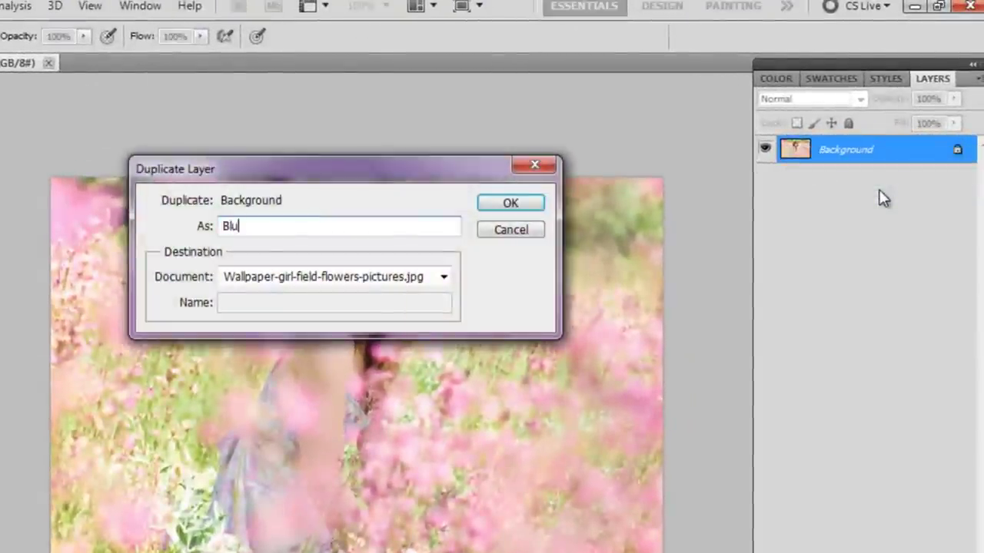
{"action": "type", "text": "rred layer"}
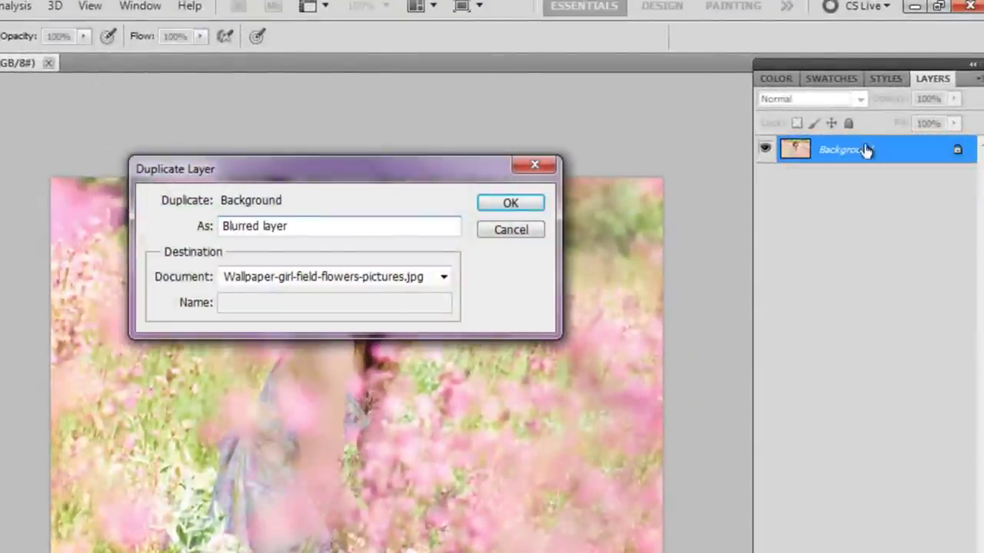
{"action": "left_click", "coordinate": [530, 202]}
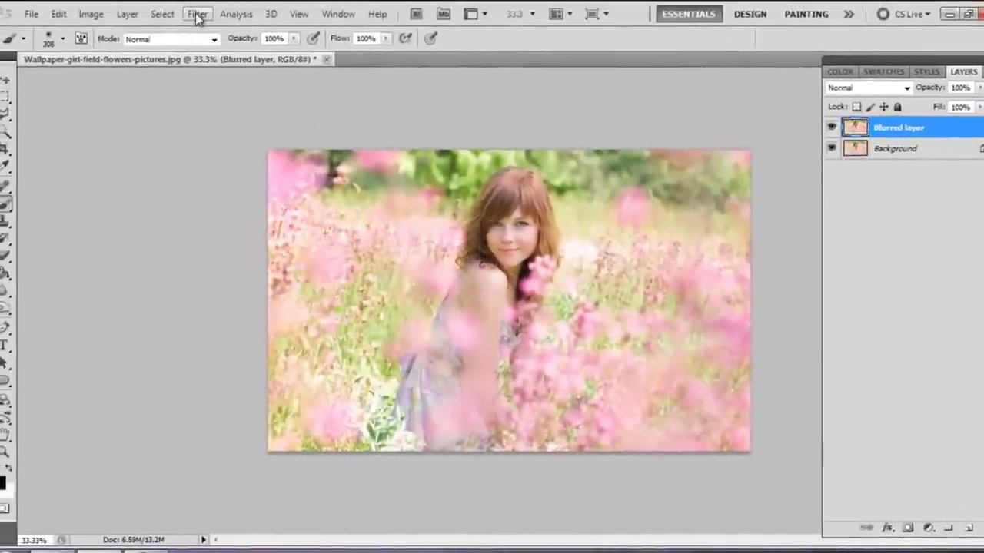
Apply a Gaussian Blur with a radius of about 2 pixels to Blurred layer
{"action": "left_click", "coordinate": [197, 16]}
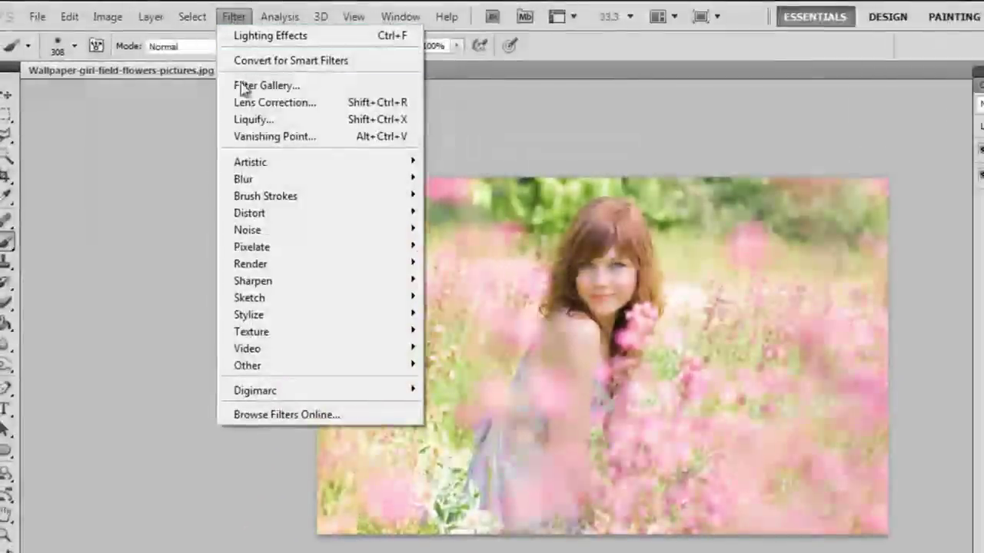
{"action": "mouse_move", "coordinate": [211, 157]}
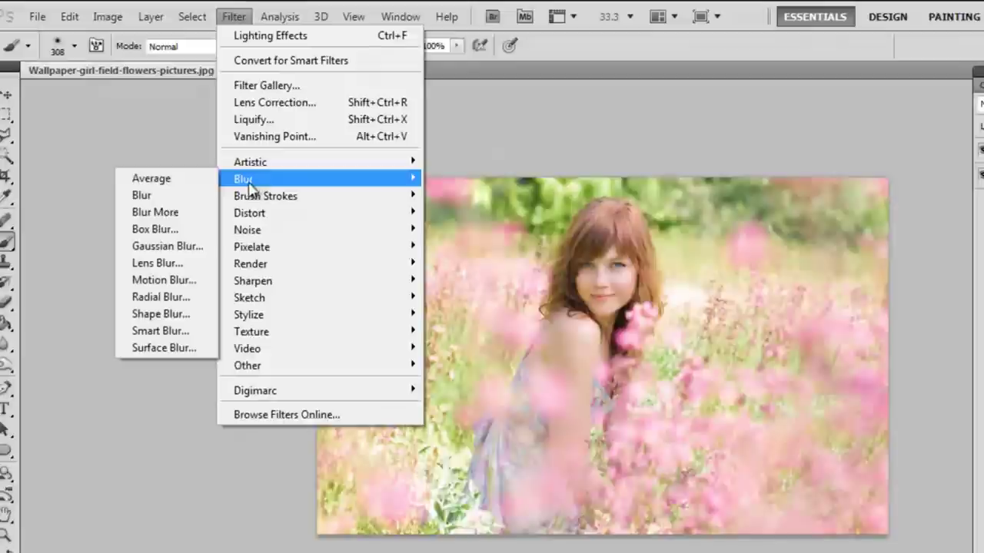
{"action": "left_click", "coordinate": [204, 249]}
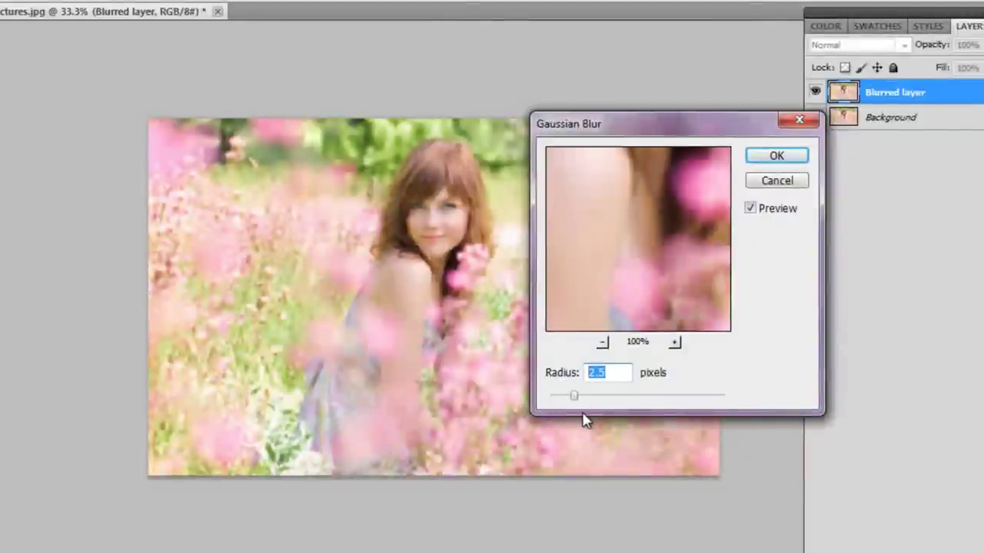
{"action": "left_click_drag", "start_coordinate": [575, 398], "coordinate": [550, 397]}
{"action": "type", "text": "2."}
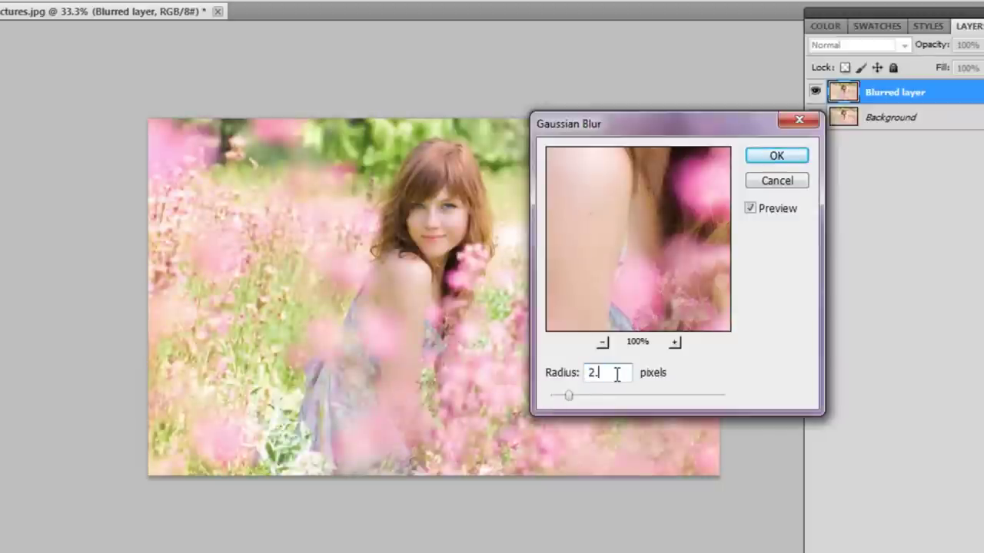
{"action": "left_click", "coordinate": [775, 158]}
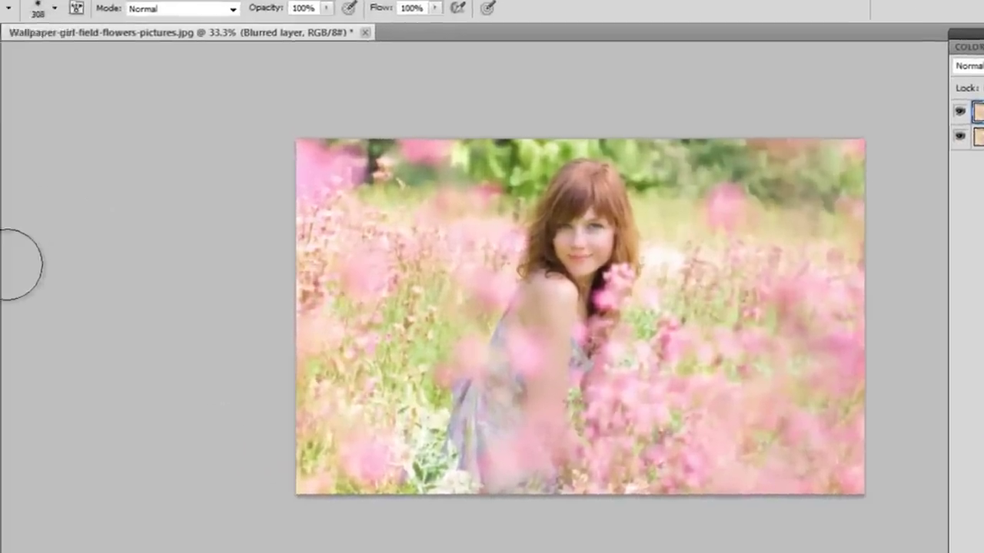
Pick the Eraser and set its brush size to 50 px
{"action": "left_click", "coordinate": [21, 262]}
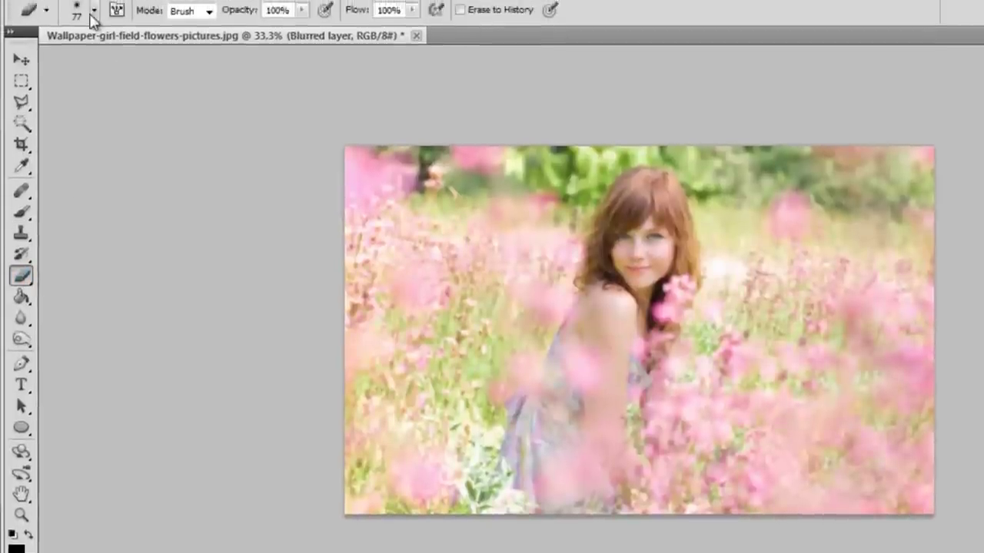
{"action": "left_click", "coordinate": [90, 16]}
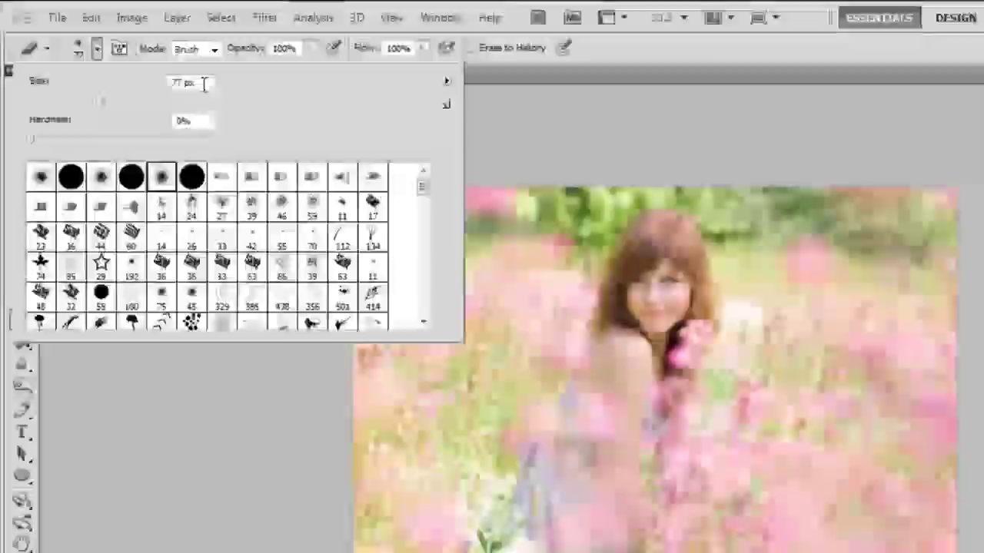
{"action": "double_click", "coordinate": [195, 85]}
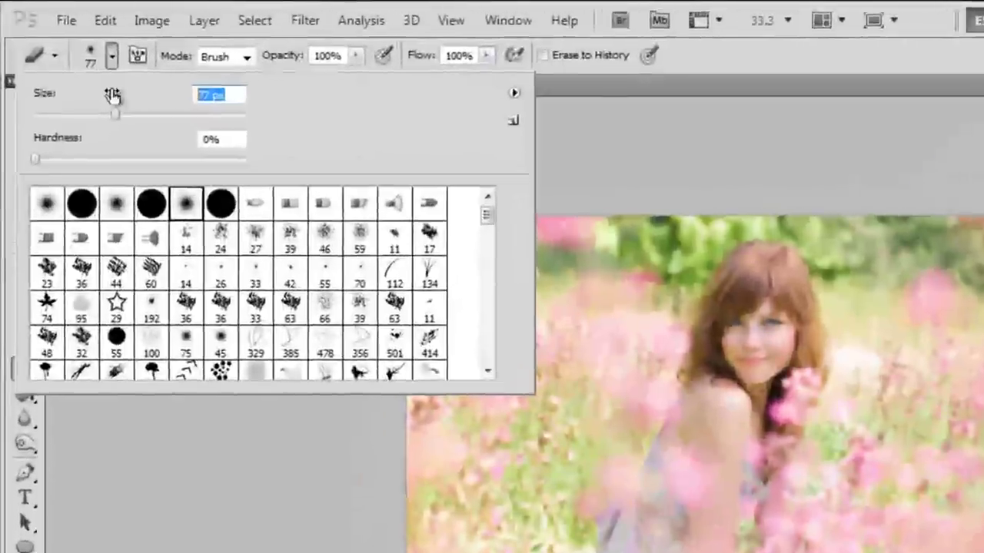
{"action": "type", "text": "50"}
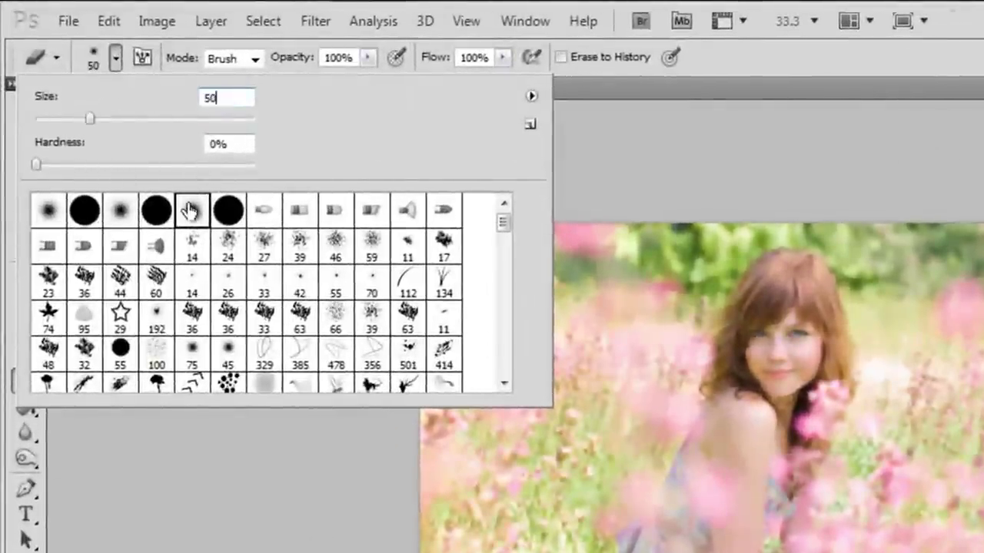
{"action": "left_click", "coordinate": [353, 153]}
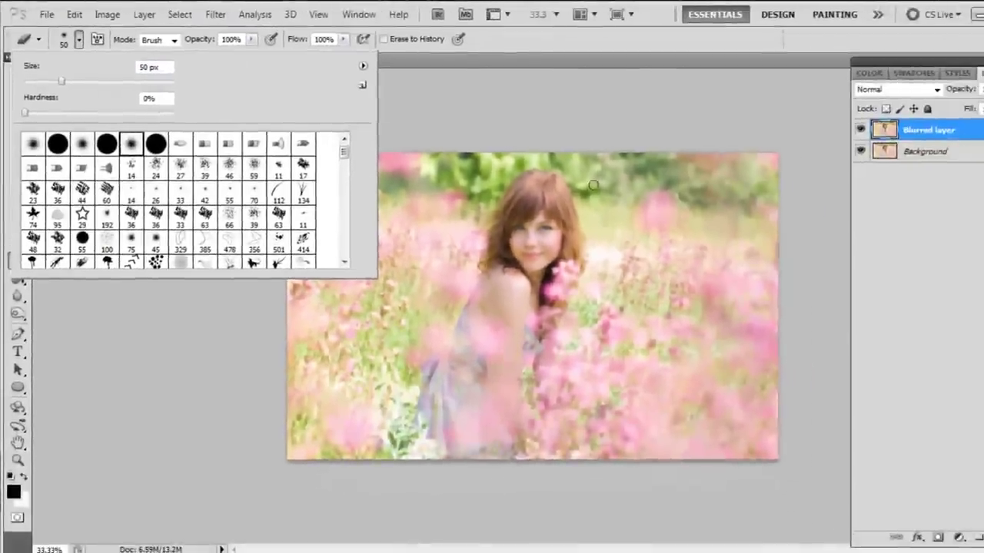
{"action": "key", "text": "Return"}
Erase Blurred layer over the girl's hair and face to reveal the sharp original
{"action": "scroll", "coordinate": [518, 206], "scroll_direction": "up", "scroll_amount": 3}
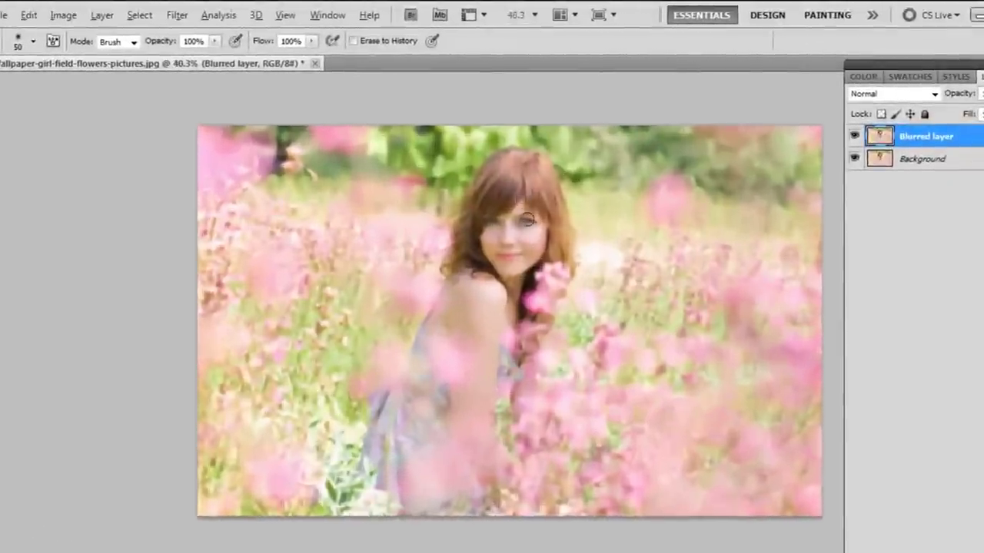
{"action": "scroll", "coordinate": [511, 140], "scroll_direction": "up", "scroll_amount": 1}
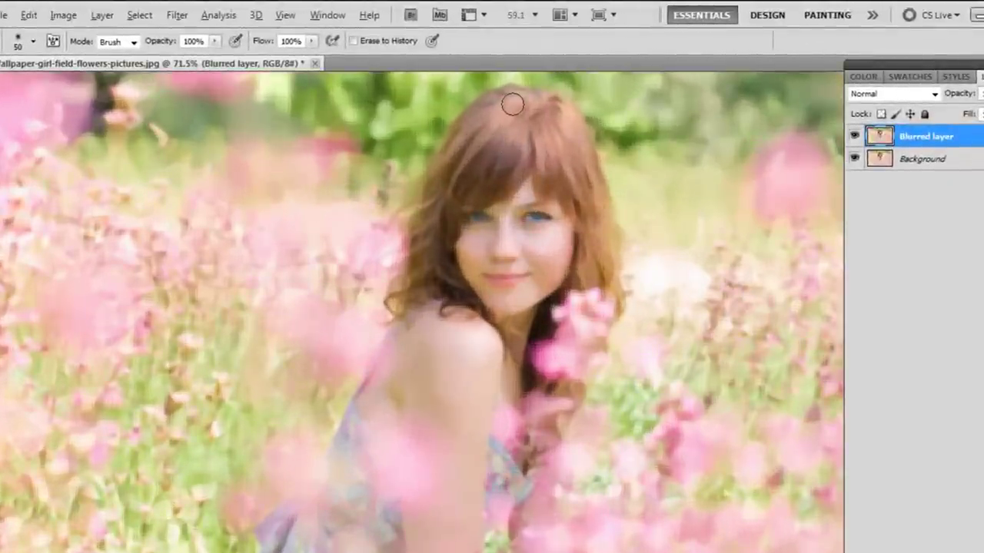
{"action": "scroll", "coordinate": [413, 250], "scroll_direction": "up", "scroll_amount": 1}
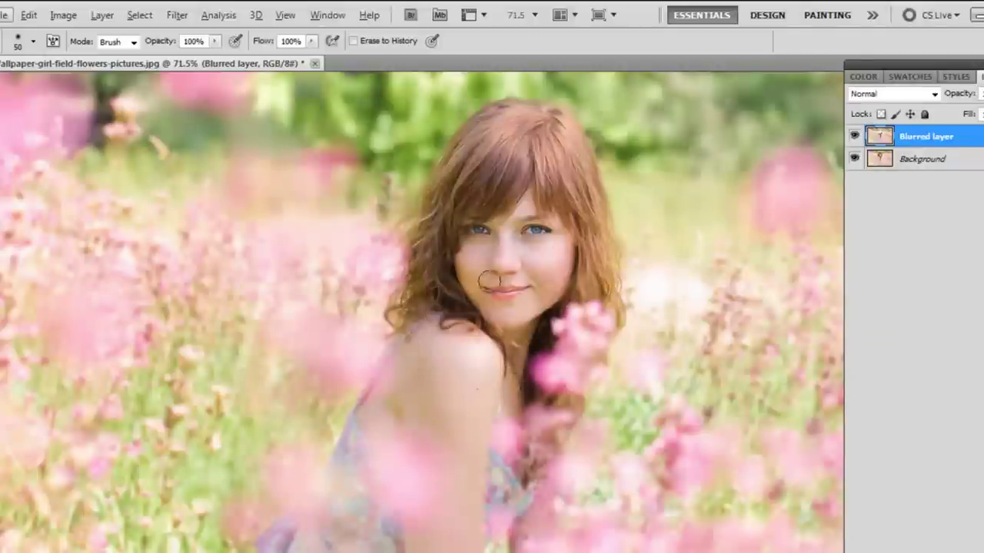
{"action": "left_click_drag", "start_coordinate": [388, 320], "coordinate": [419, 332]}
{"action": "scroll", "coordinate": [459, 307], "scroll_direction": "down", "scroll_amount": 3}
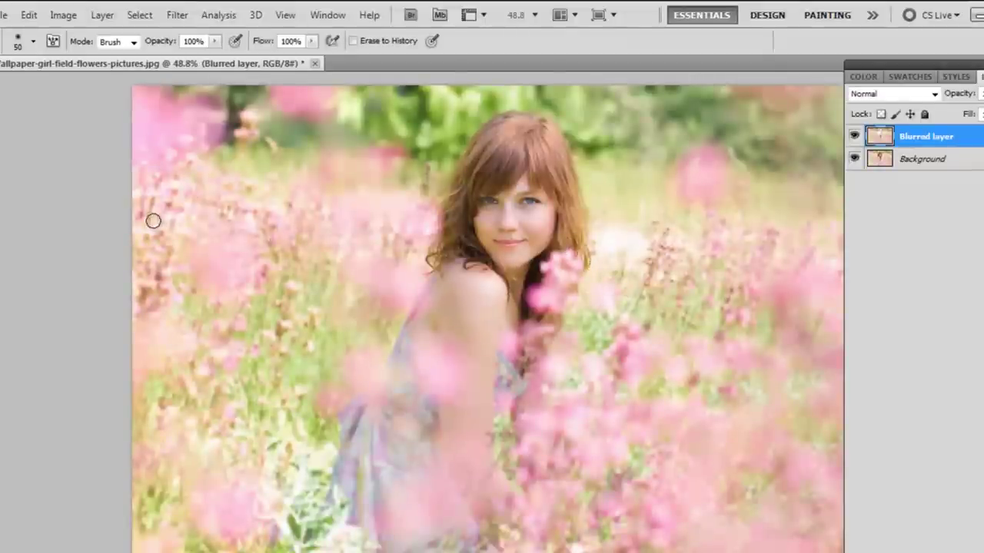
{"action": "mouse_move", "coordinate": [291, 414]}
{"action": "left_mouse_down"}
{"action": "mouse_move", "coordinate": [322, 396]}
{"action": "mouse_move", "coordinate": [499, 380]}
{"action": "mouse_move", "coordinate": [511, 400]}
{"action": "mouse_move", "coordinate": [515, 393]}
{"action": "mouse_move", "coordinate": [382, 364]}
{"action": "left_mouse_up"}
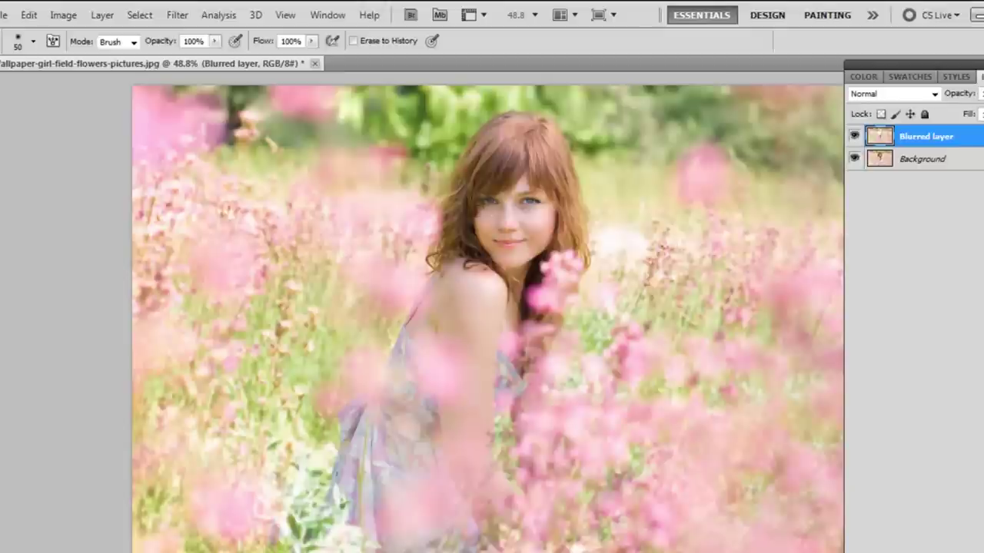
{"action": "left_click_drag", "start_coordinate": [523, 224], "coordinate": [571, 340]}
Switch to the Move tool, fit the photo in the window, and select the Background layer
{"action": "key", "text": "v"}
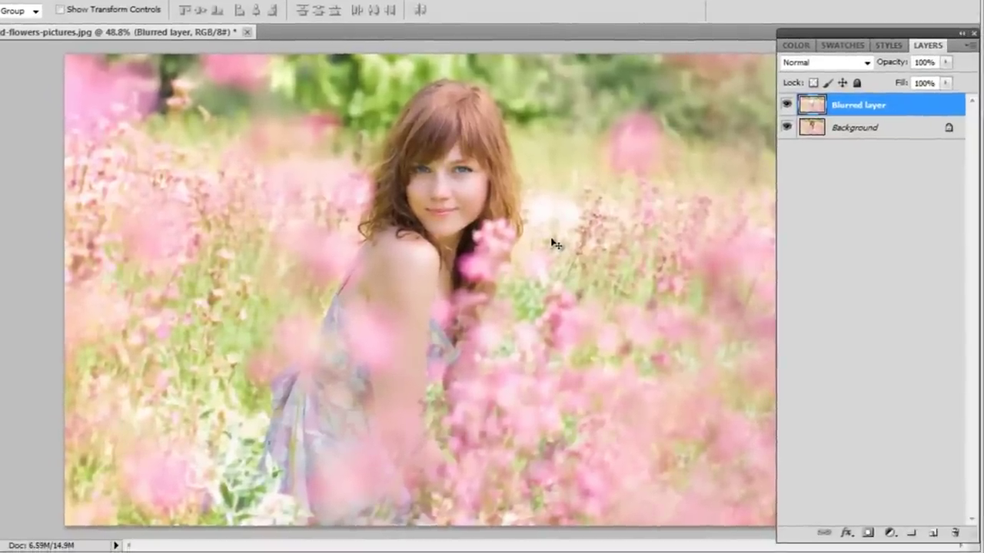
{"action": "key", "text": "ctrl+0"}
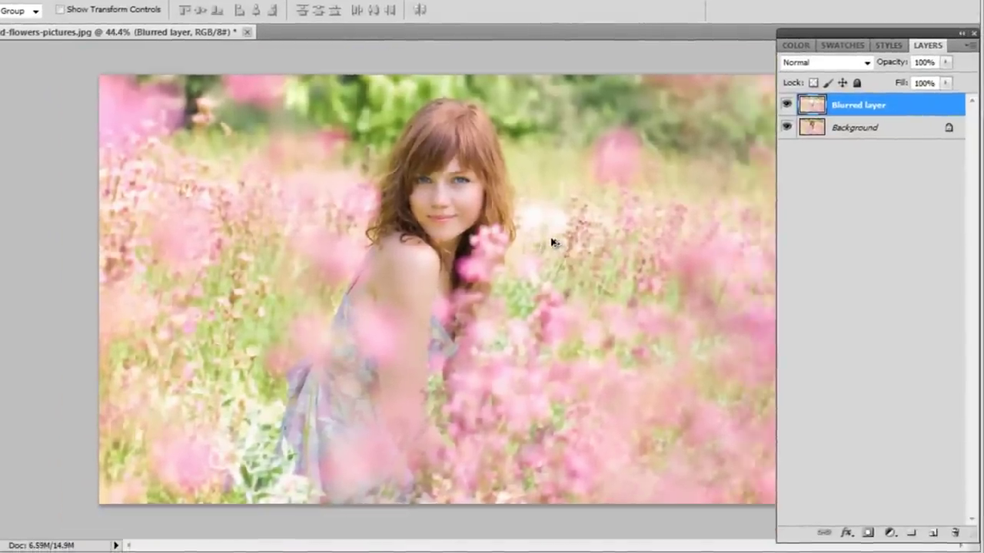
{"action": "key", "text": "ctrl+0"}
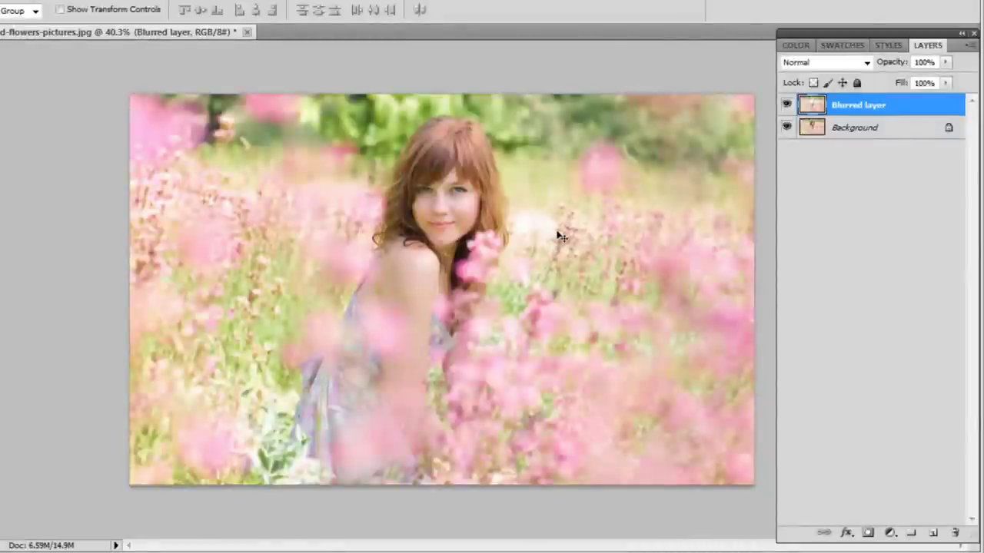
{"action": "left_click", "coordinate": [853, 127]}
Duplicate Background as 'Desaturated layer' and move it to the top of the stack
{"action": "right_click", "coordinate": [853, 127]}
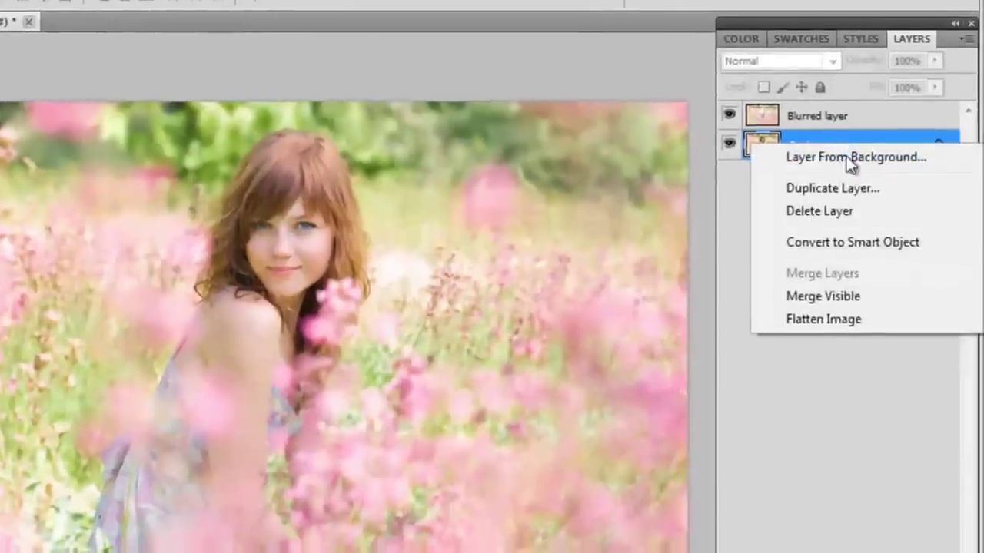
{"action": "left_click", "coordinate": [865, 160]}
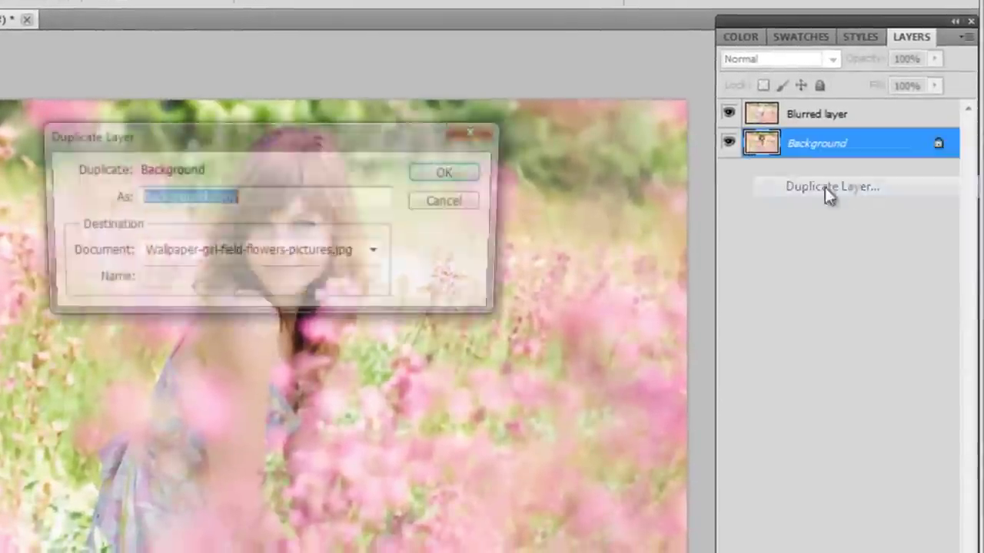
{"action": "type", "text": "De"}
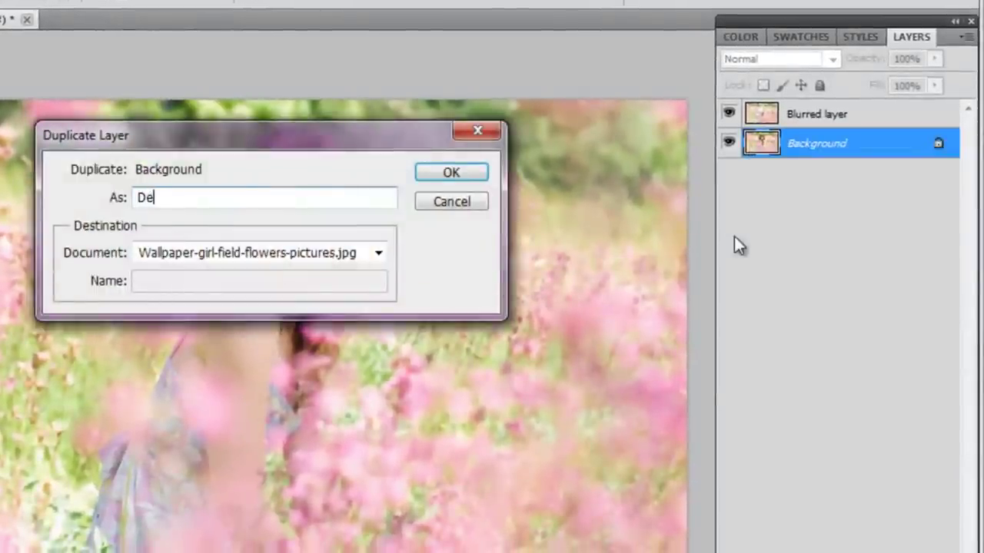
{"action": "type", "text": "saturated "}
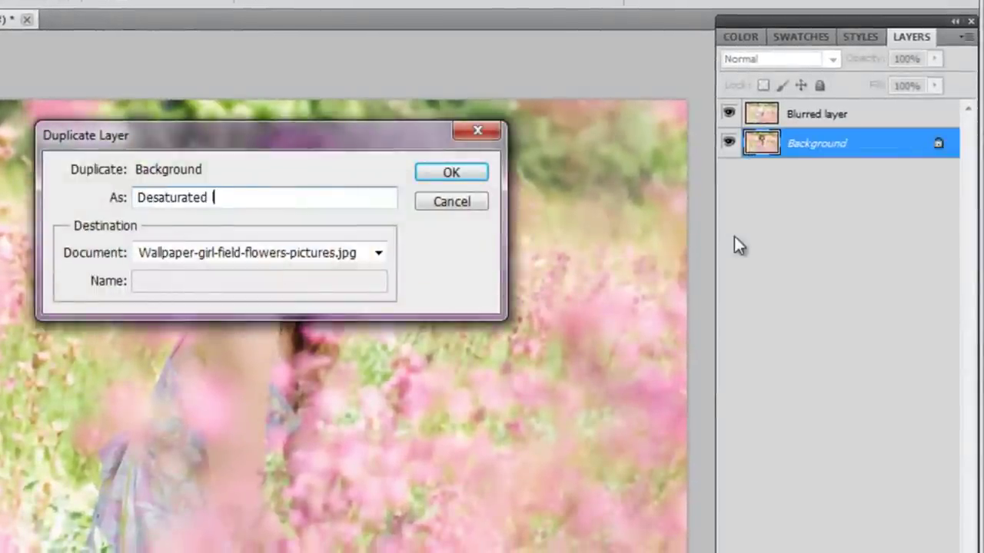
{"action": "type", "text": "layer"}
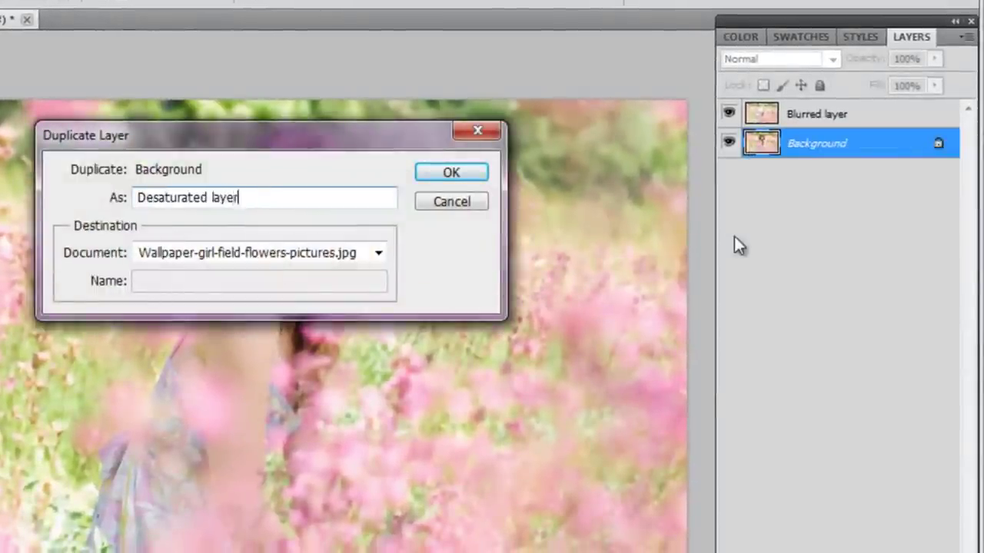
{"action": "left_click", "coordinate": [465, 174]}
{"action": "left_click_drag", "start_coordinate": [868, 141], "coordinate": [847, 111]}
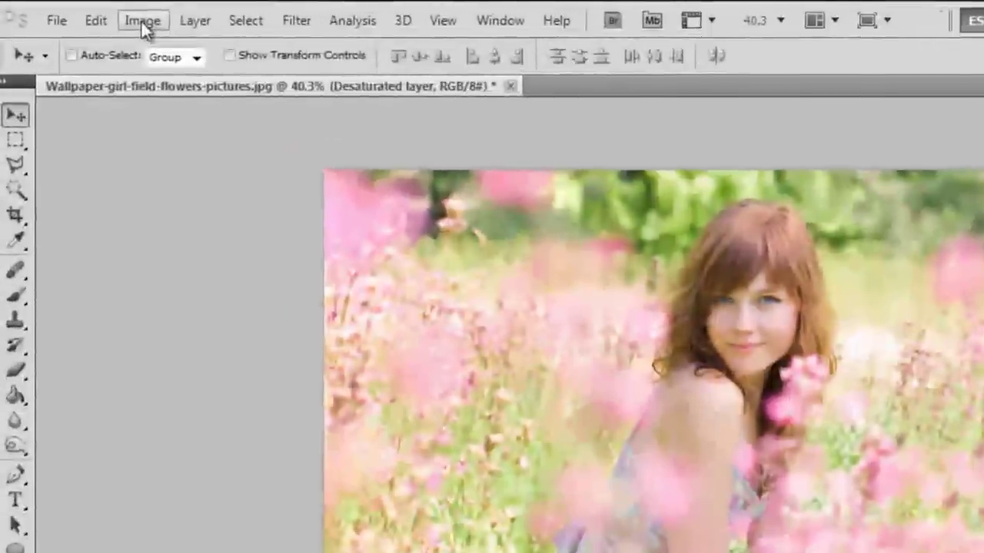
Desaturate the layer, lower it to 26% opacity, and toggle its visibility to compare
{"action": "left_click", "coordinate": [113, 17]}
{"action": "mouse_move", "coordinate": [195, 66]}
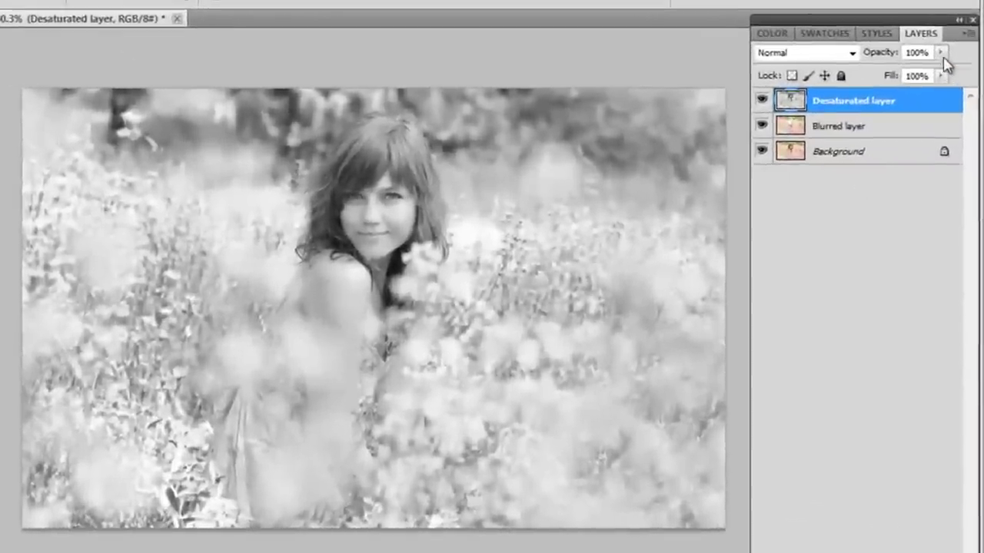
{"action": "left_click", "coordinate": [946, 87]}
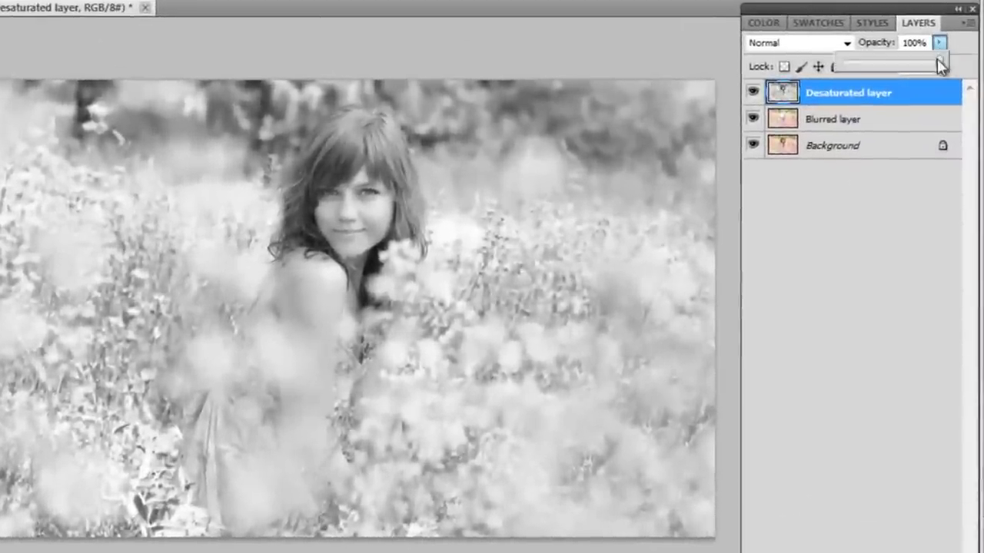
{"action": "left_click_drag", "start_coordinate": [937, 60], "coordinate": [870, 64]}
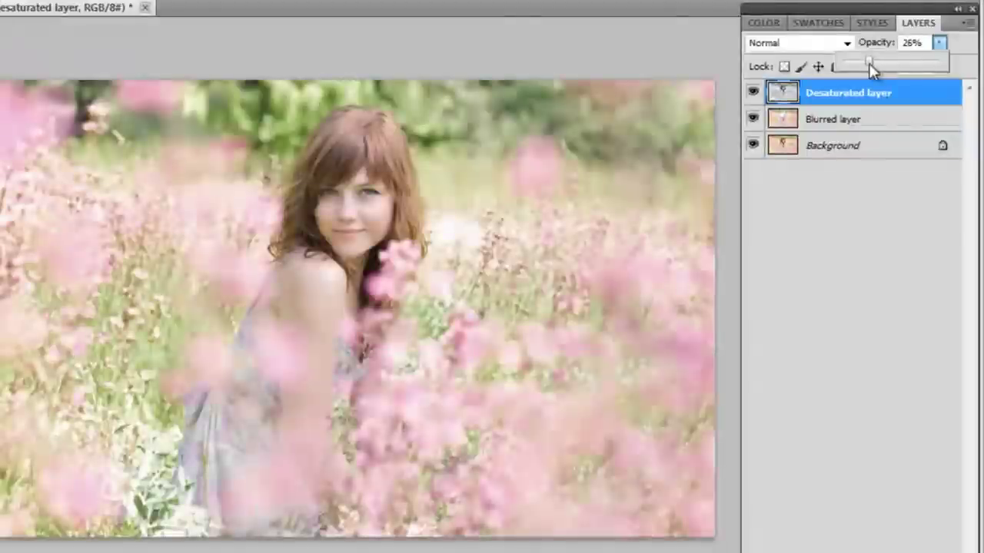
{"action": "left_click", "coordinate": [752, 94]}
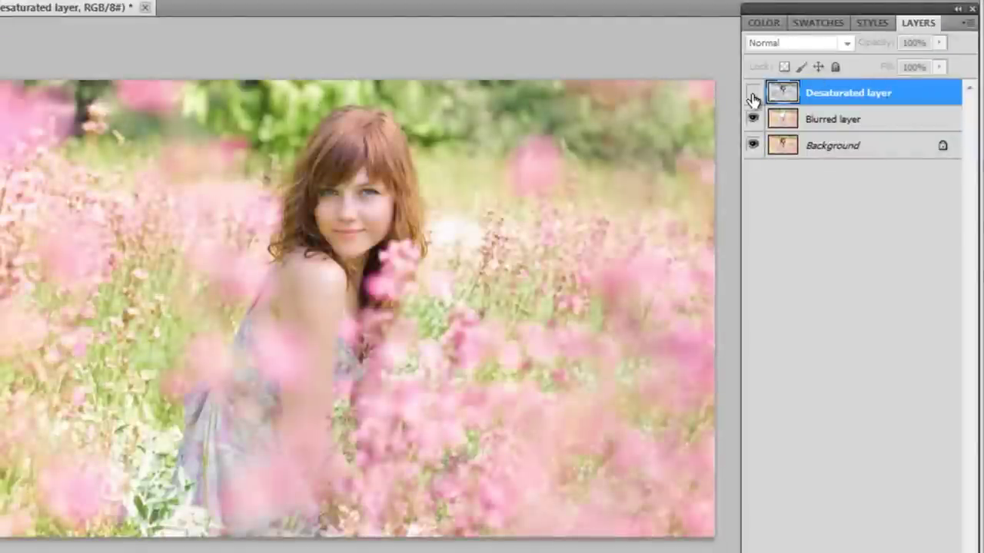
{"action": "left_click", "coordinate": [752, 94]}
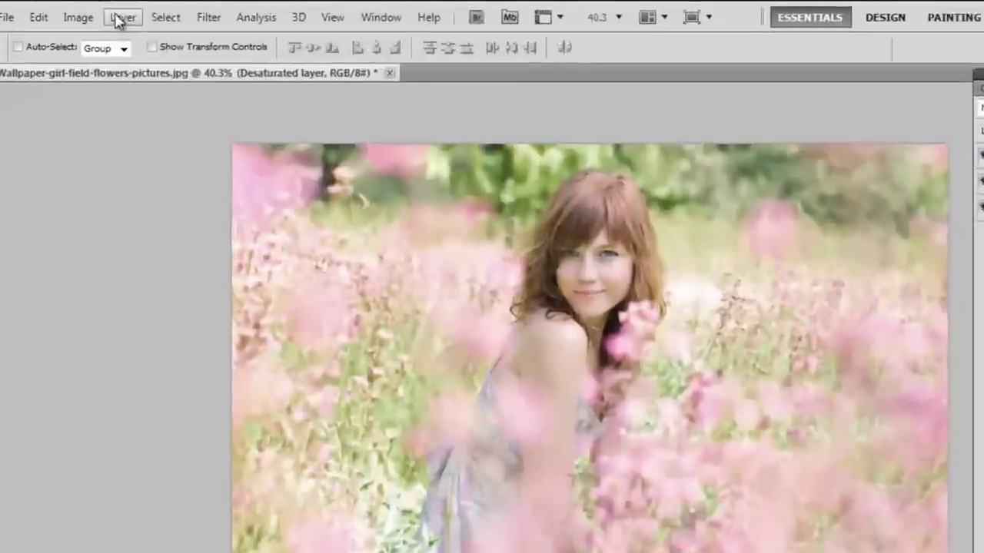
Add a Gradient Map adjustment layer via Layer > New Adjustment Layer
{"action": "left_click", "coordinate": [92, 15]}
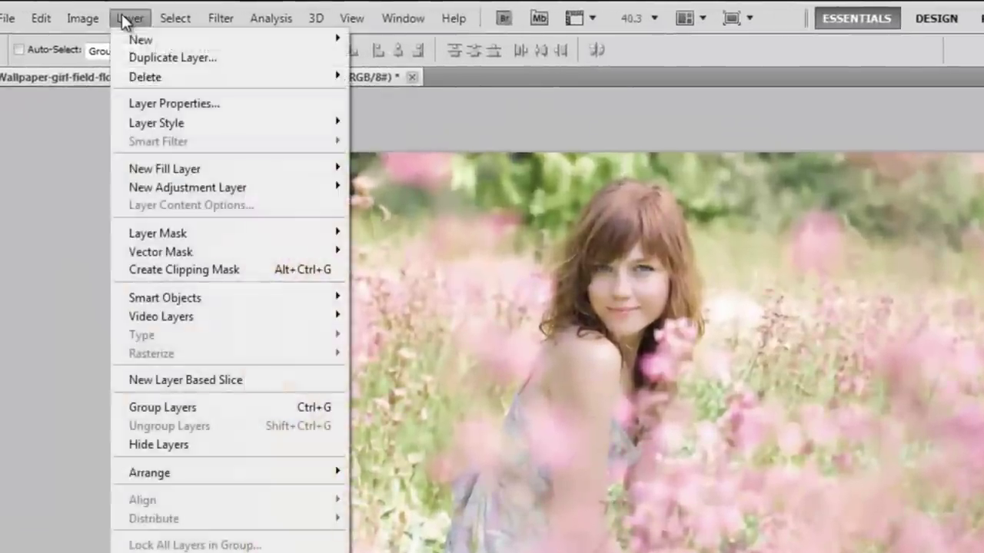
{"action": "mouse_move", "coordinate": [309, 191]}
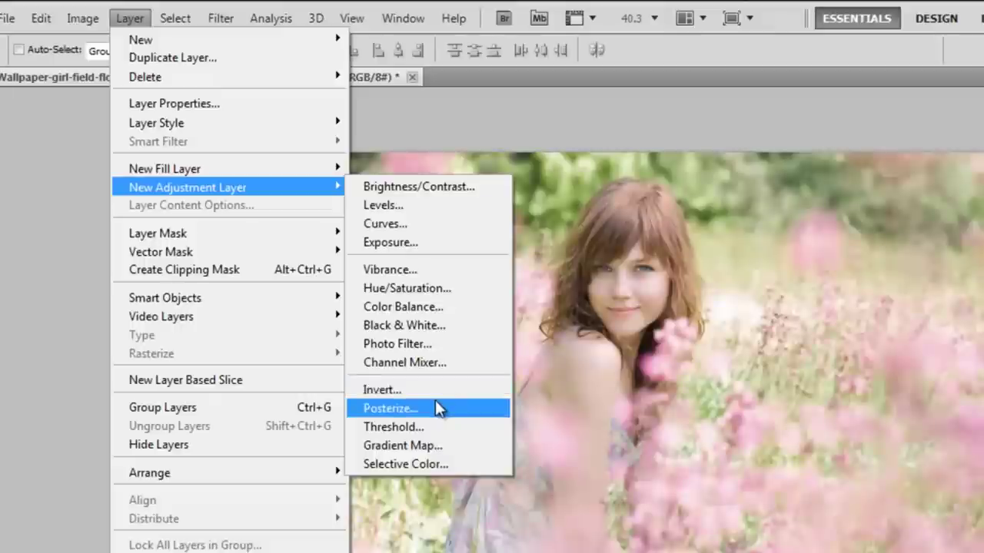
{"action": "left_click", "coordinate": [434, 447]}
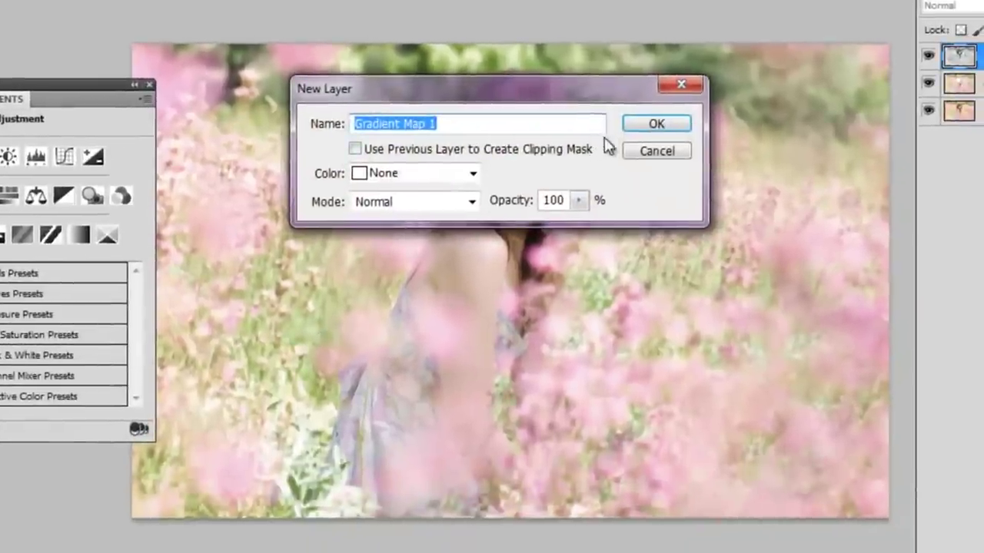
{"action": "left_click", "coordinate": [637, 134]}
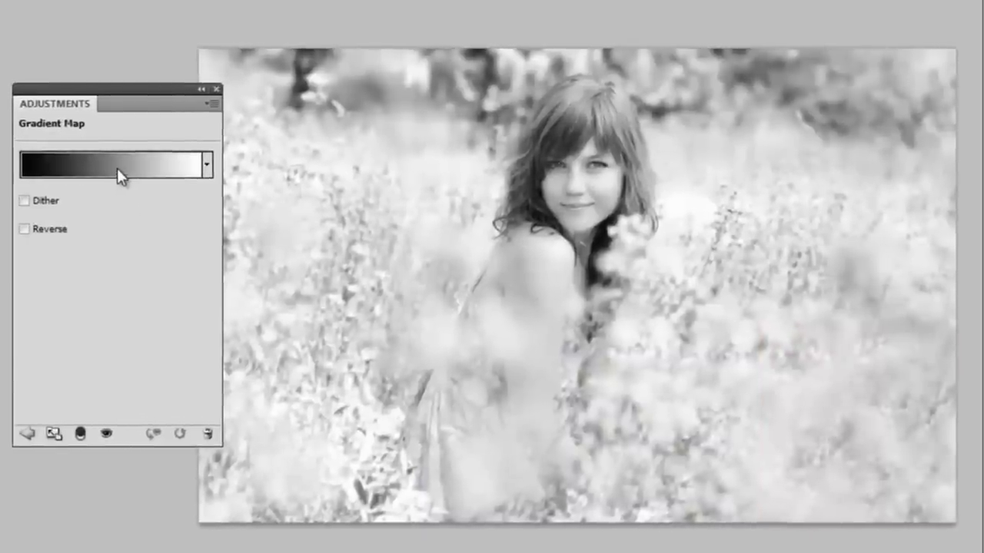
Make the gradient's dark end medium purple and add a light magenta stop mid-gradient
{"action": "left_click", "coordinate": [117, 169]}
{"action": "left_click", "coordinate": [592, 359]}
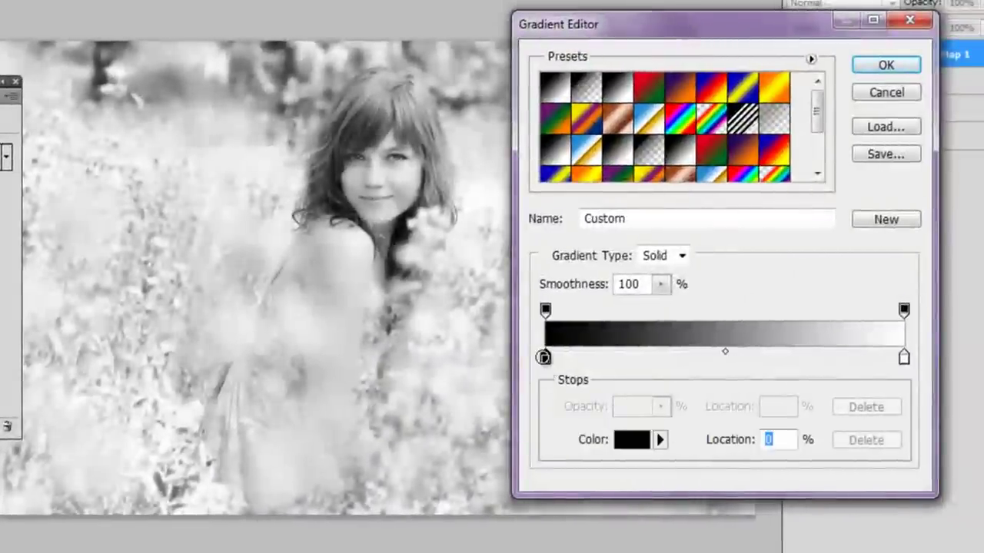
{"action": "double_click", "coordinate": [592, 359]}
{"action": "left_click", "coordinate": [677, 233]}
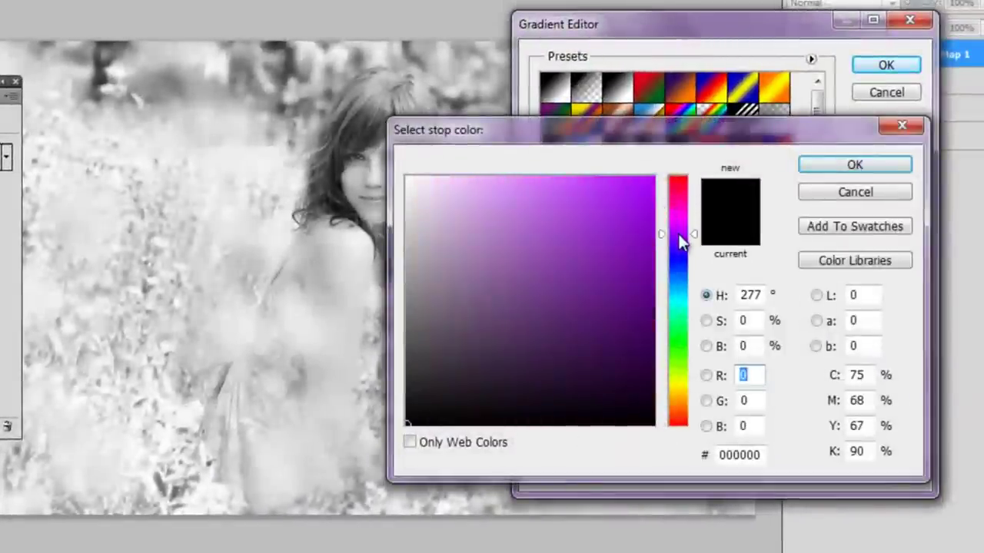
{"action": "left_click_drag", "start_coordinate": [584, 220], "coordinate": [568, 244]}
{"action": "left_click", "coordinate": [832, 168]}
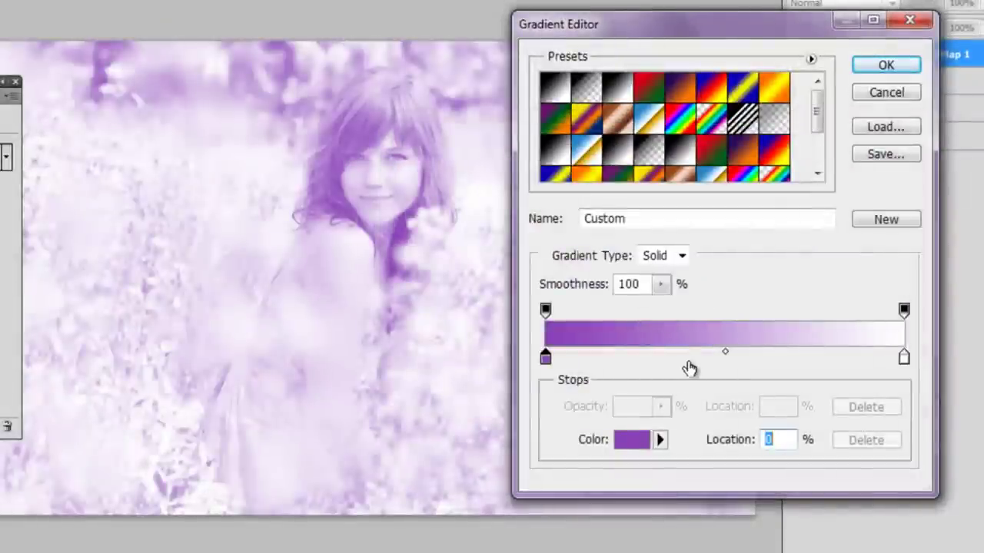
{"action": "left_click", "coordinate": [687, 361]}
{"action": "double_click", "coordinate": [687, 360]}
{"action": "left_click", "coordinate": [678, 226]}
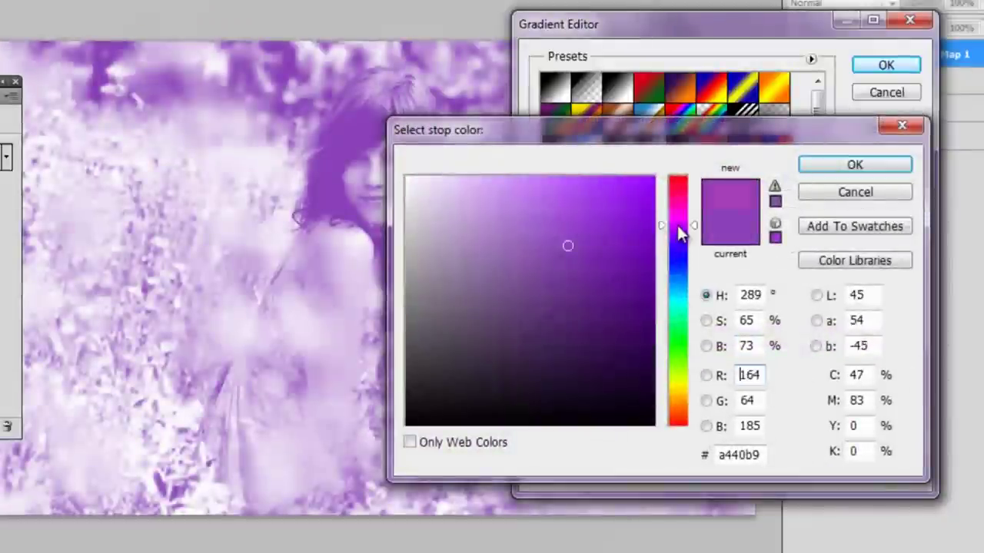
{"action": "left_click_drag", "start_coordinate": [680, 234], "coordinate": [679, 217]}
{"action": "left_click_drag", "start_coordinate": [566, 243], "coordinate": [552, 243]}
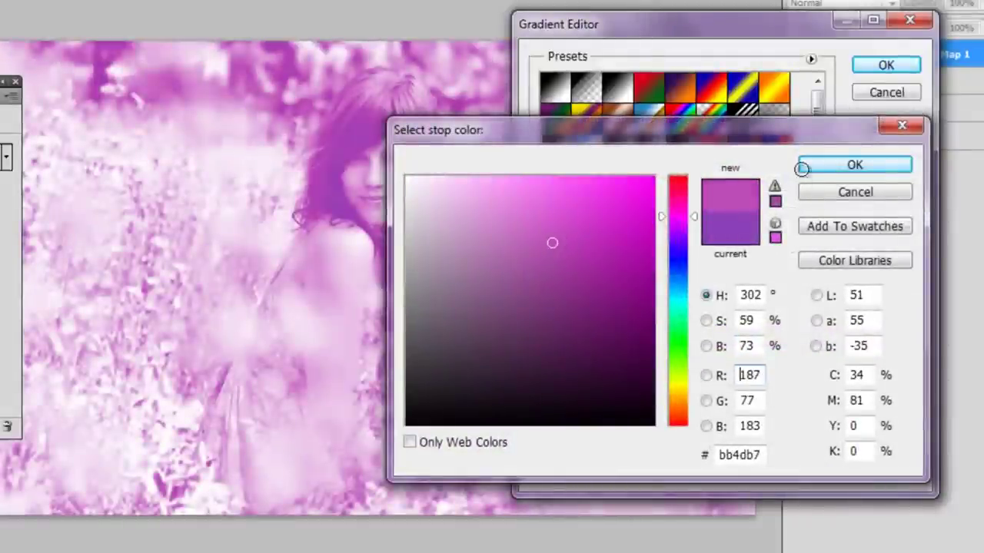
{"action": "left_click", "coordinate": [803, 168]}
Add a sky-blue stop at 69%, turn the light end soft pink, and confirm the gradient
{"action": "left_click", "coordinate": [794, 358]}
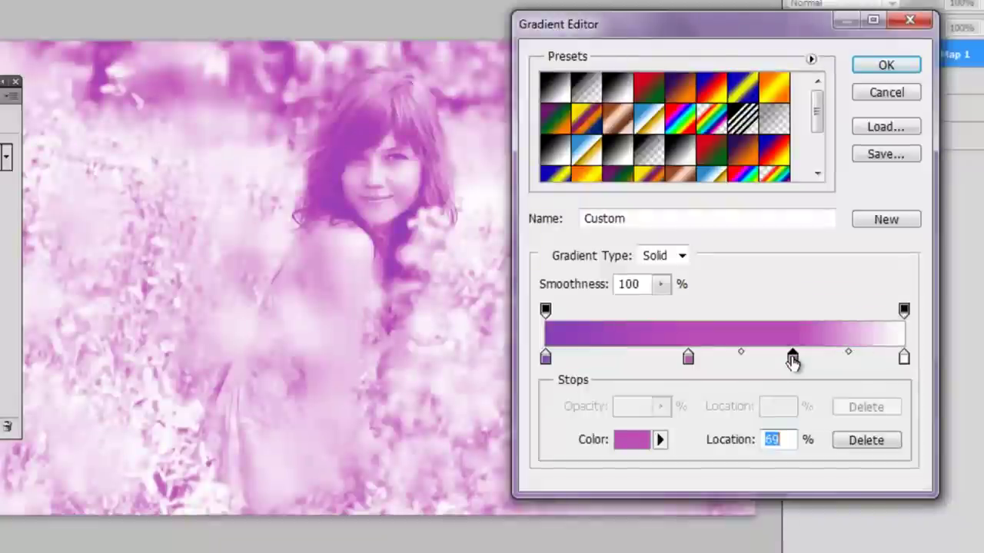
{"action": "double_click", "coordinate": [792, 359]}
{"action": "left_click_drag", "start_coordinate": [685, 223], "coordinate": [681, 285]}
{"action": "left_click_drag", "start_coordinate": [570, 221], "coordinate": [522, 209]}
{"action": "left_click", "coordinate": [834, 169]}
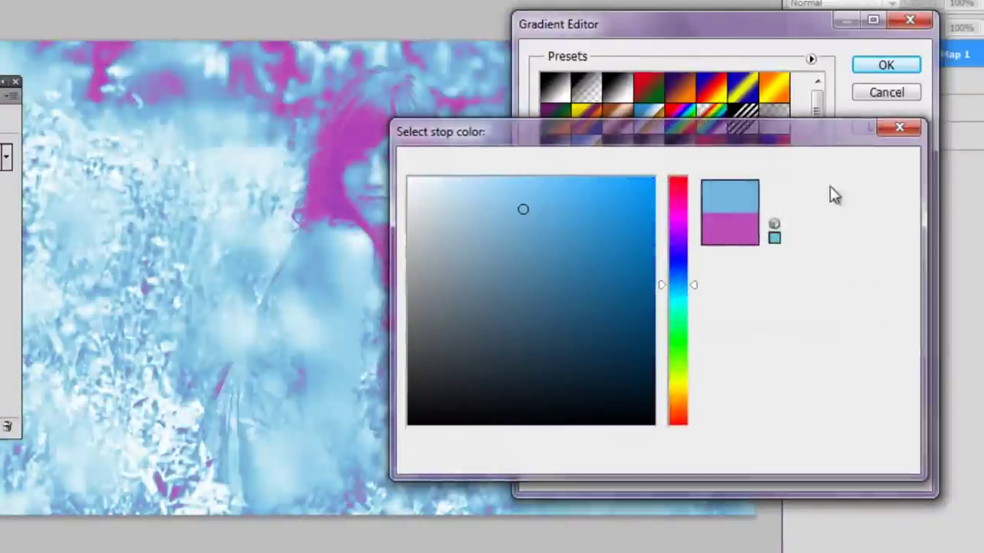
{"action": "double_click", "coordinate": [903, 357]}
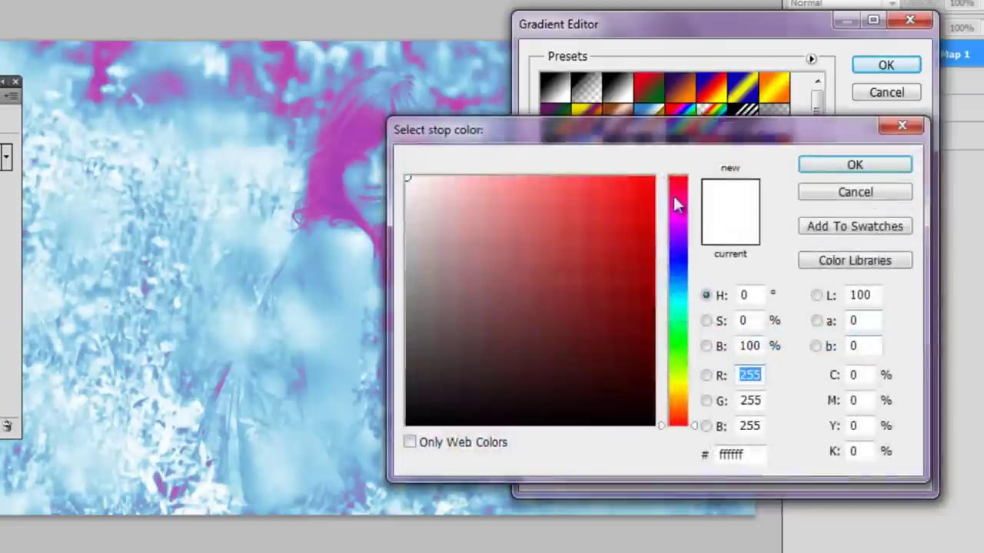
{"action": "left_click_drag", "start_coordinate": [674, 198], "coordinate": [688, 196]}
{"action": "left_click", "coordinate": [587, 213]}
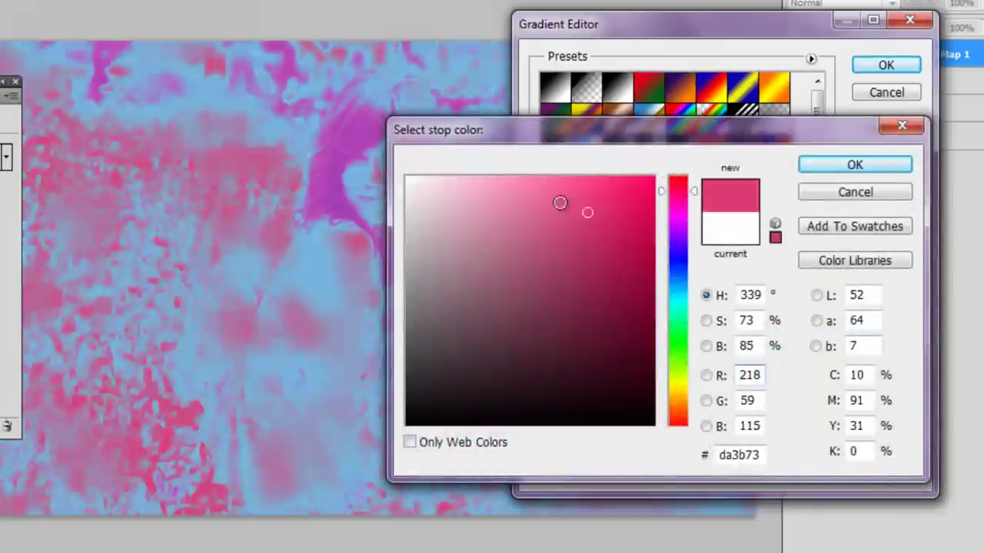
{"action": "left_click", "coordinate": [559, 207]}
{"action": "left_click", "coordinate": [846, 164]}
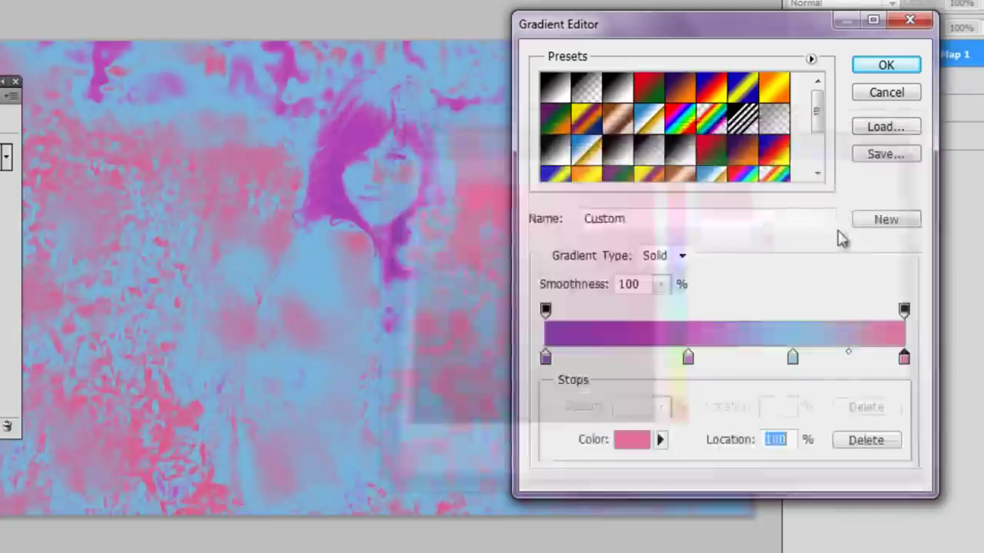
{"action": "left_click", "coordinate": [877, 68]}
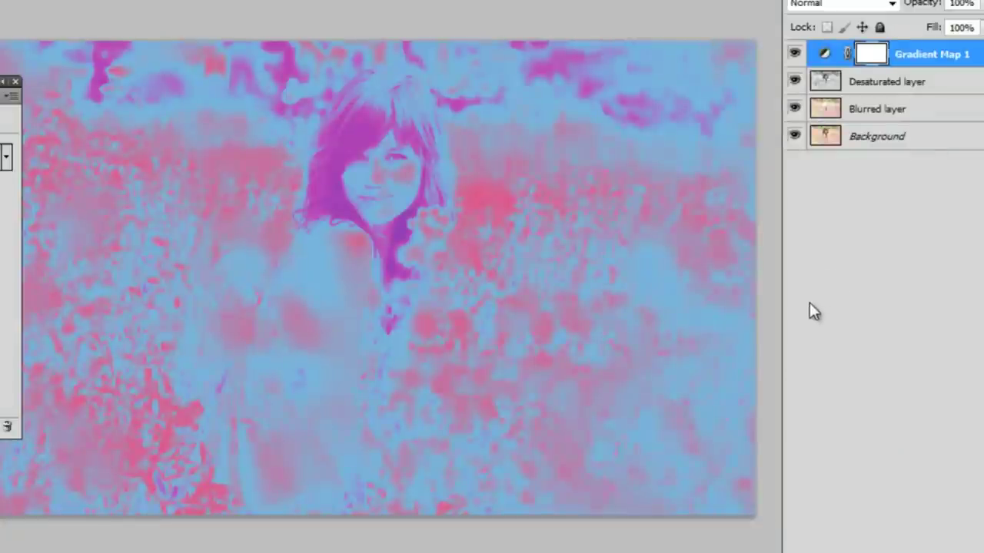
Set Gradient Map 1's blend mode to Lighten after briefly trying Screen
{"action": "left_click", "coordinate": [839, 3]}
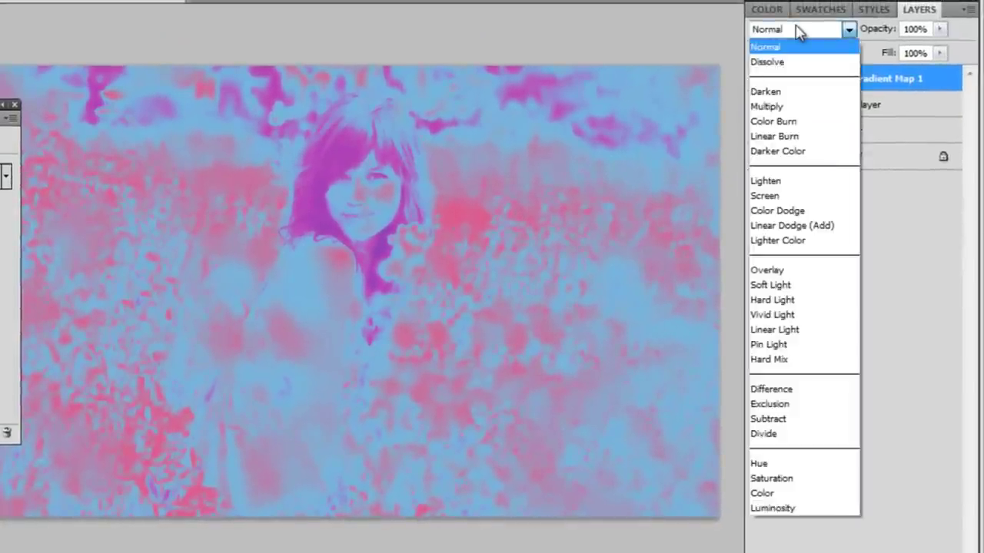
{"action": "left_click", "coordinate": [793, 183]}
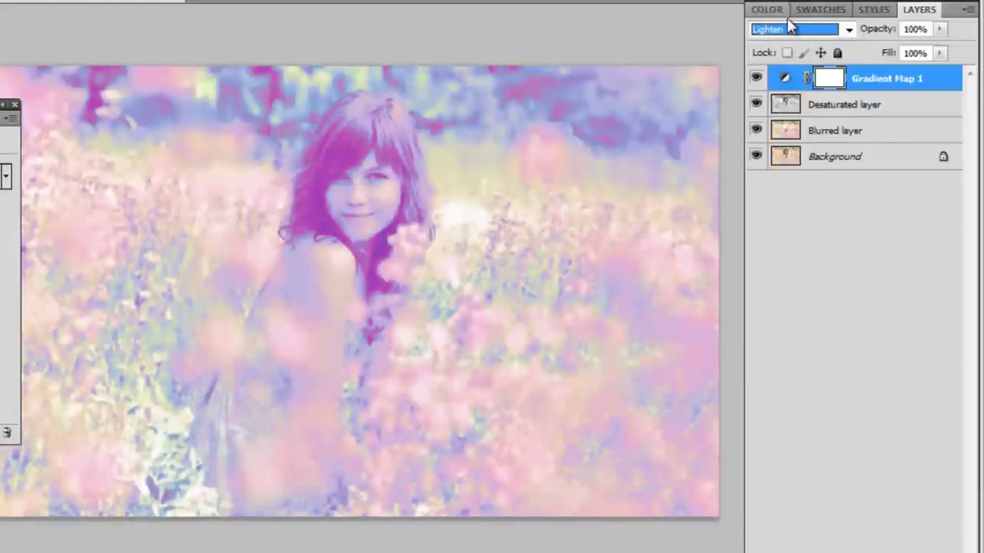
{"action": "left_click", "coordinate": [792, 31]}
{"action": "left_click", "coordinate": [784, 194]}
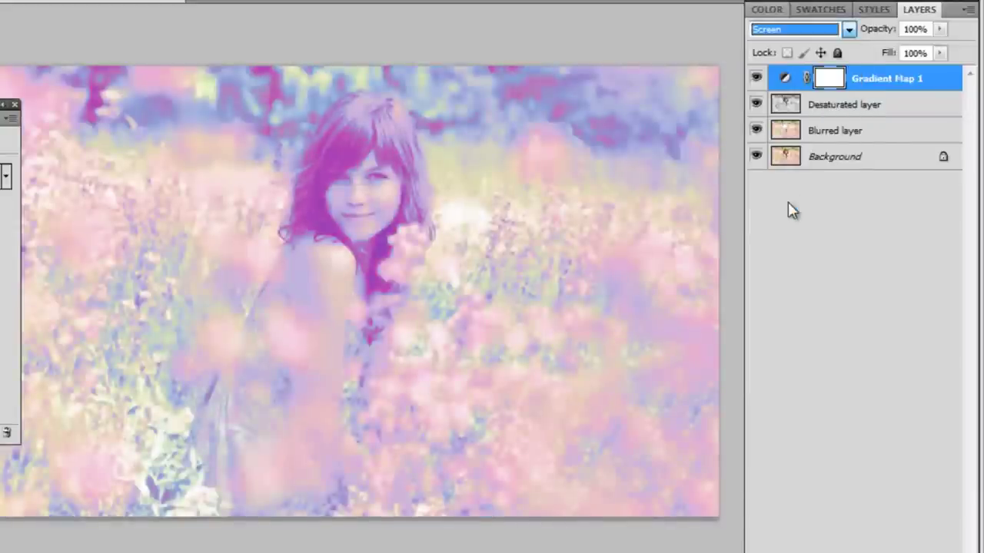
{"action": "left_click", "coordinate": [788, 35]}
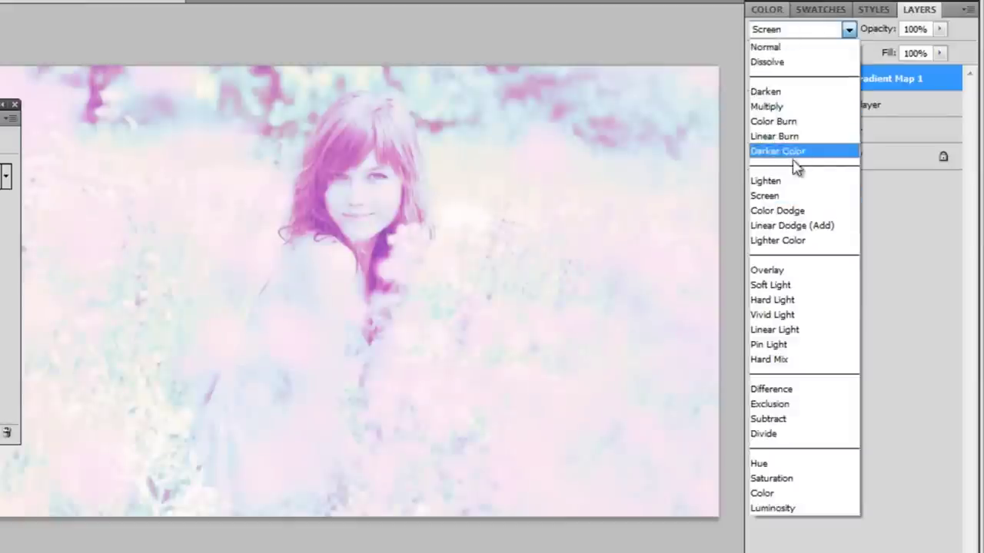
{"action": "left_click", "coordinate": [789, 185]}
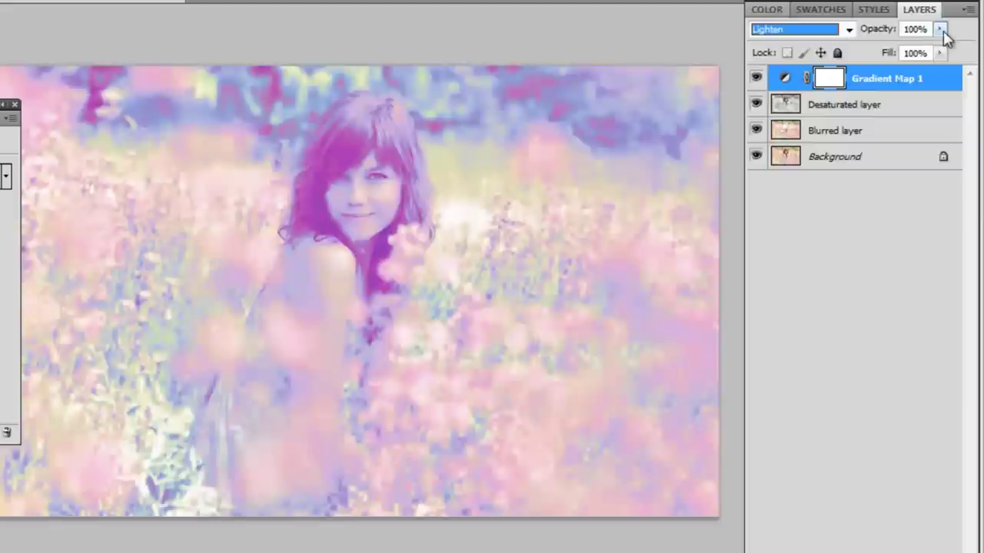
Reduce Gradient Map 1 to about 27% opacity and toggle its visibility to compare
{"action": "left_click", "coordinate": [939, 28]}
{"action": "left_click_drag", "start_coordinate": [941, 52], "coordinate": [881, 54]}
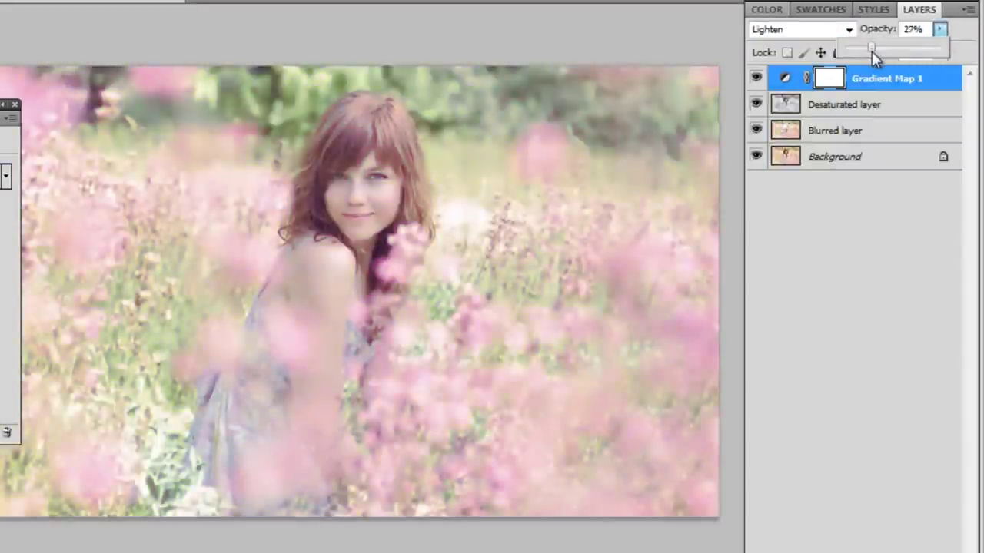
{"action": "left_click", "coordinate": [809, 315]}
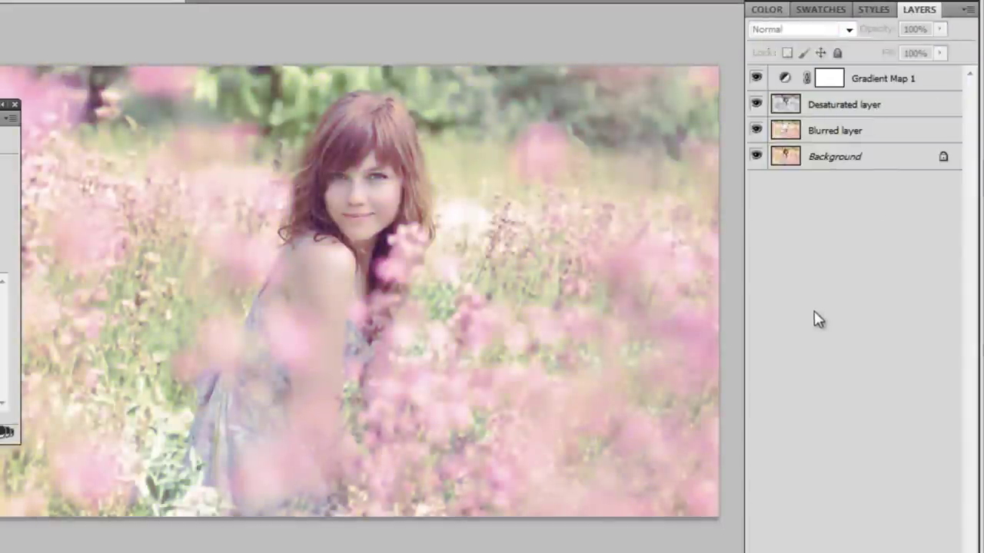
{"action": "left_click", "coordinate": [756, 79]}
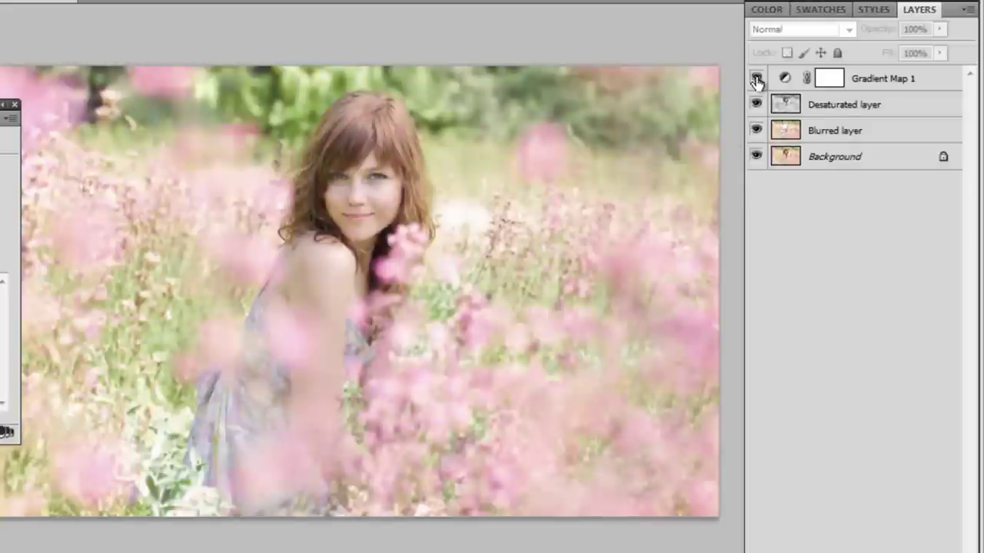
{"action": "left_click", "coordinate": [756, 79]}
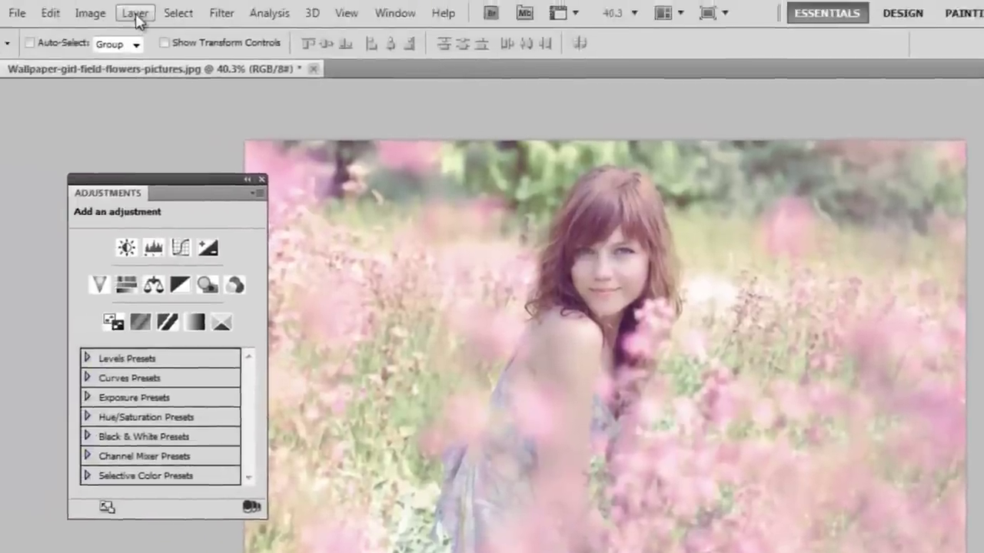
{"action": "left_click", "coordinate": [135, 20]}
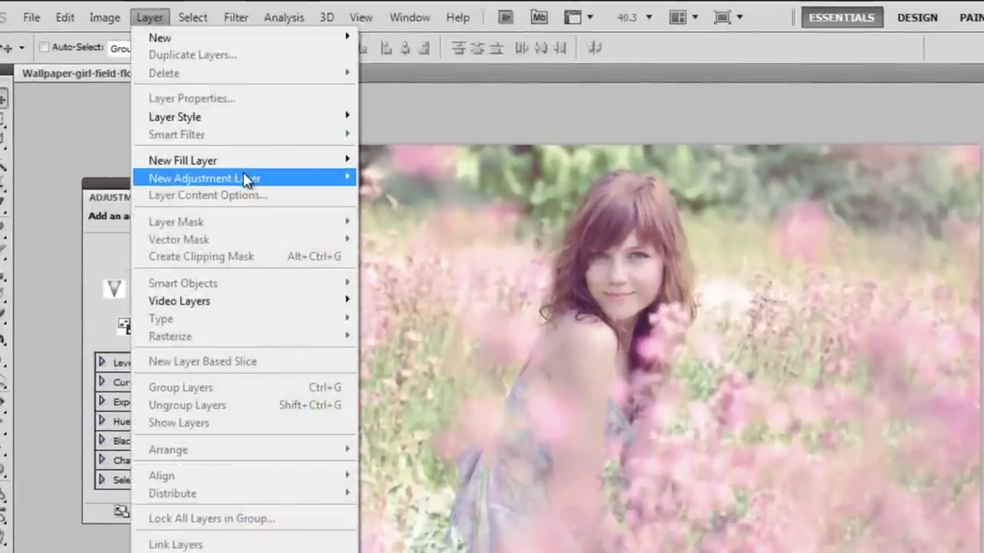
Add a Photo Filter adjustment layer using the Red filter at 10% density
{"action": "mouse_move", "coordinate": [234, 171]}
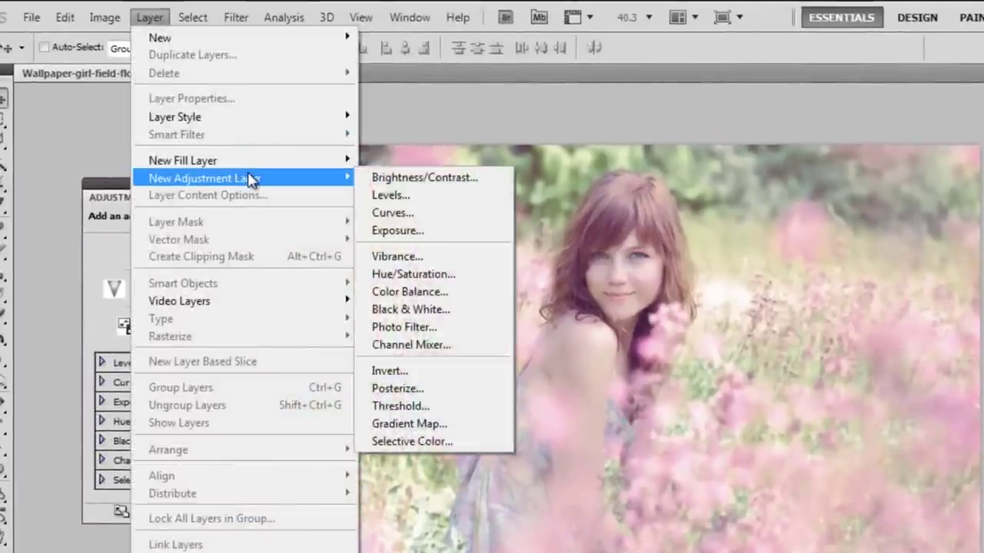
{"action": "left_click", "coordinate": [419, 326]}
{"action": "left_click", "coordinate": [758, 221]}
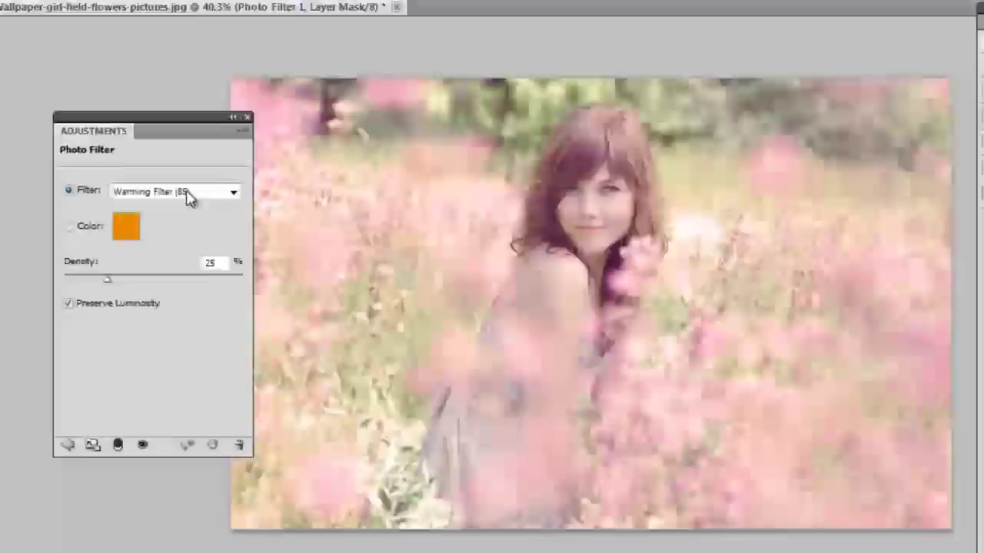
{"action": "left_click", "coordinate": [217, 258]}
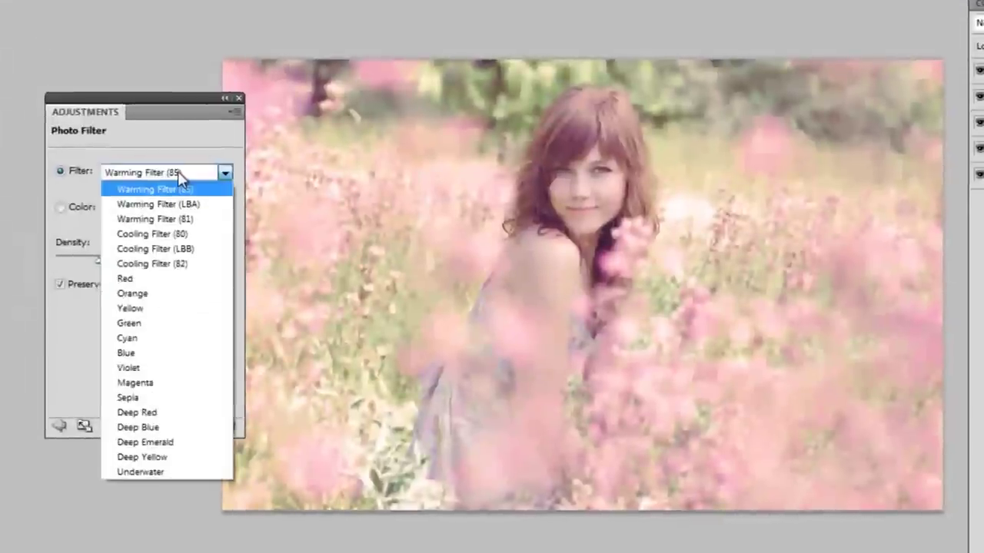
{"action": "left_click", "coordinate": [164, 279]}
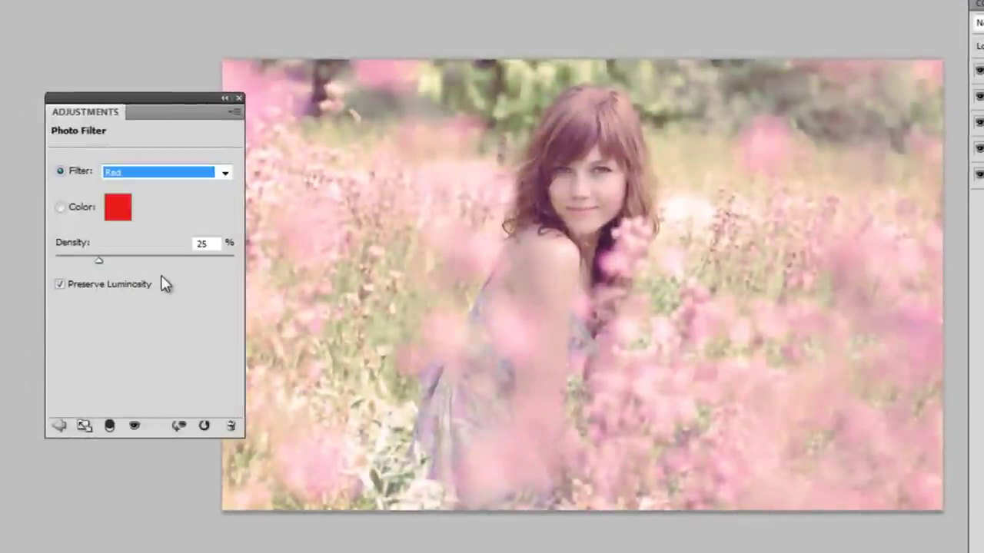
{"action": "left_click_drag", "start_coordinate": [99, 266], "coordinate": [74, 265]}
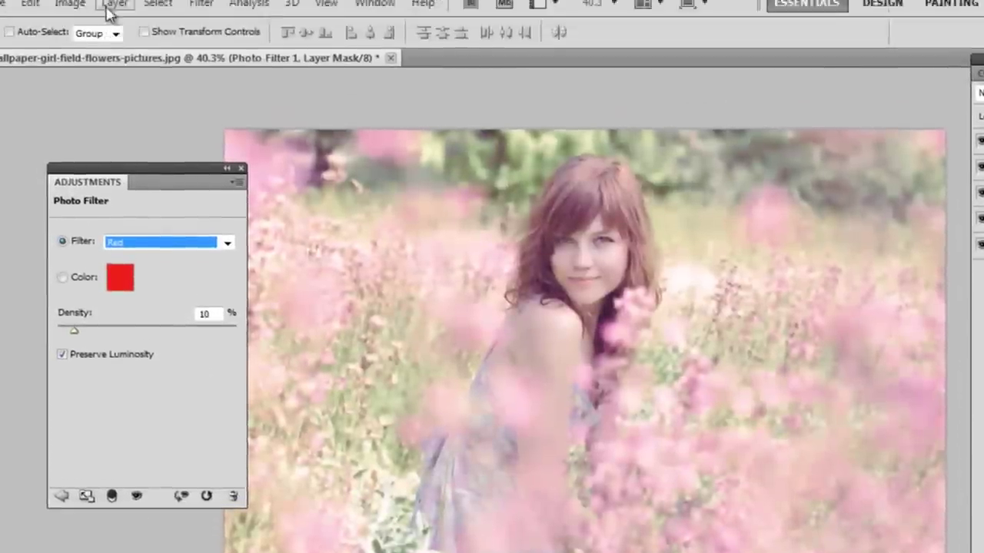
{"action": "left_click", "coordinate": [113, 16]}
Add a second Photo Filter layer using the Magenta filter at 15% density
{"action": "mouse_move", "coordinate": [196, 182]}
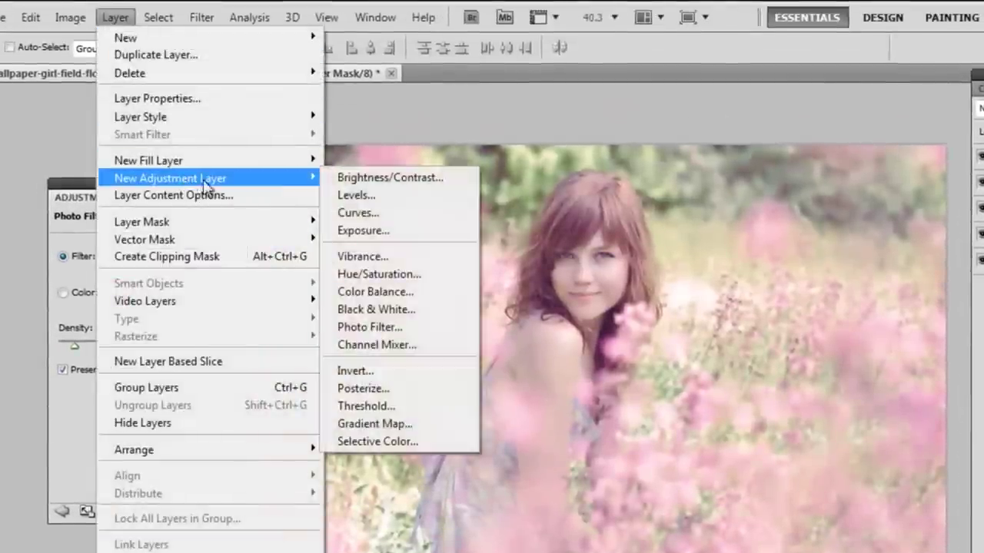
{"action": "left_click", "coordinate": [369, 330]}
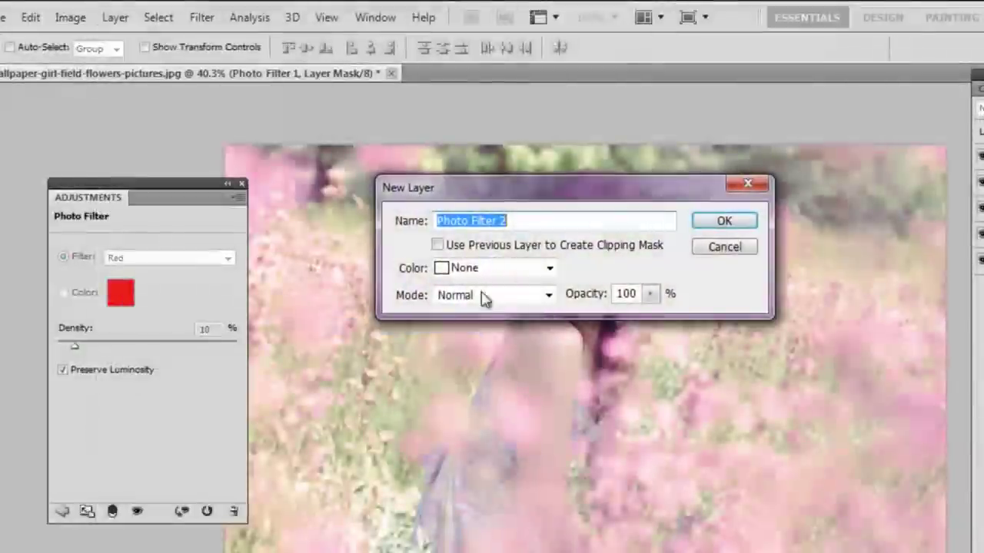
{"action": "left_click", "coordinate": [734, 215]}
{"action": "left_click", "coordinate": [198, 260]}
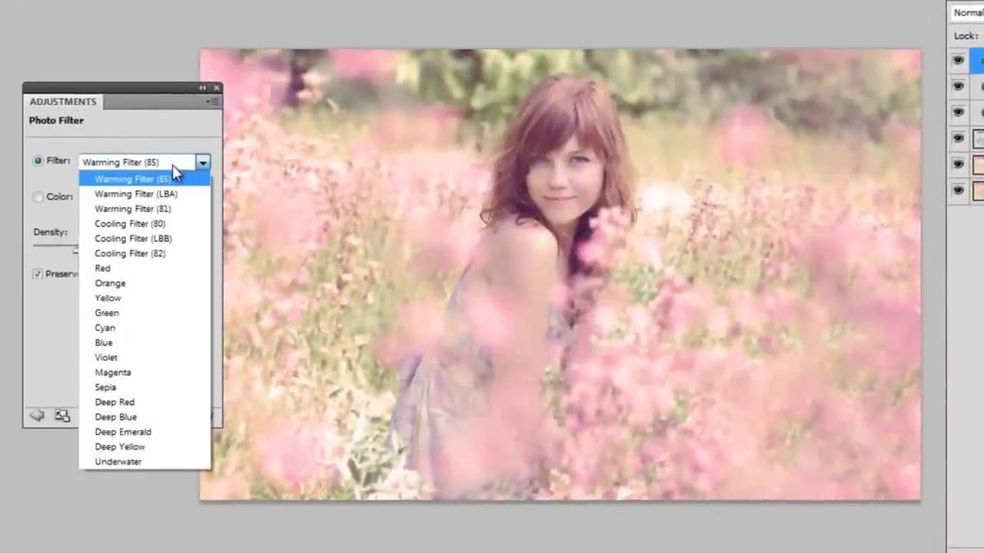
{"action": "left_click", "coordinate": [152, 372]}
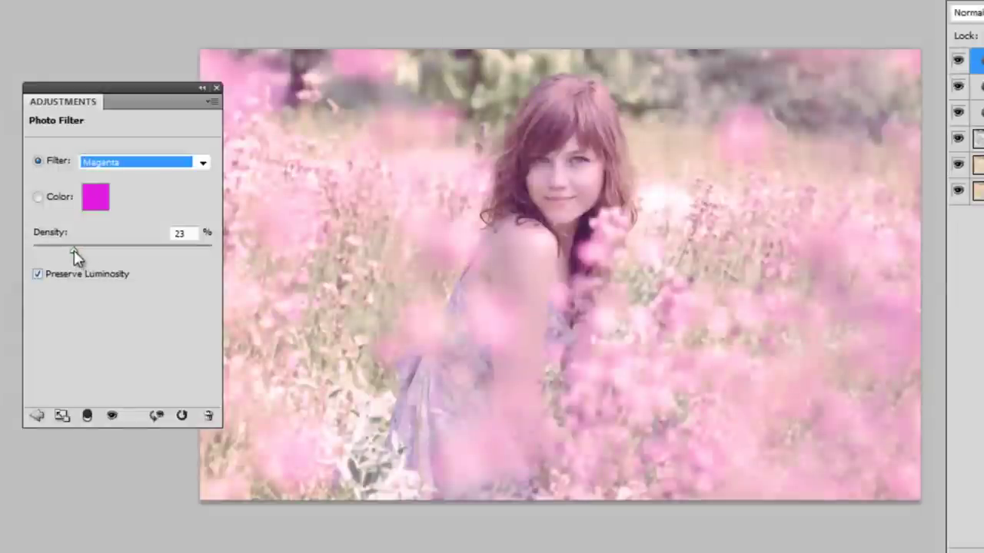
{"action": "left_click_drag", "start_coordinate": [62, 250], "coordinate": [58, 250]}
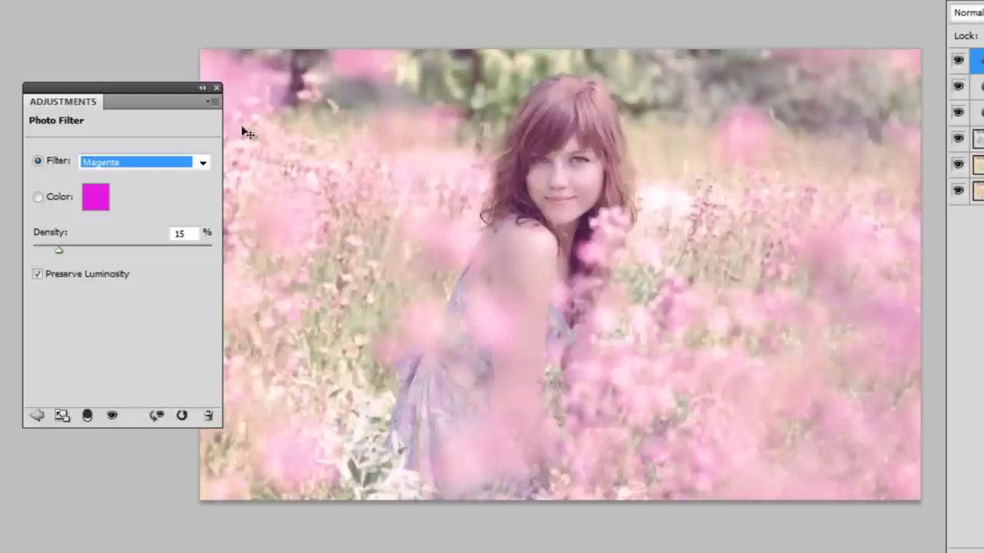
{"action": "left_click", "coordinate": [216, 89]}
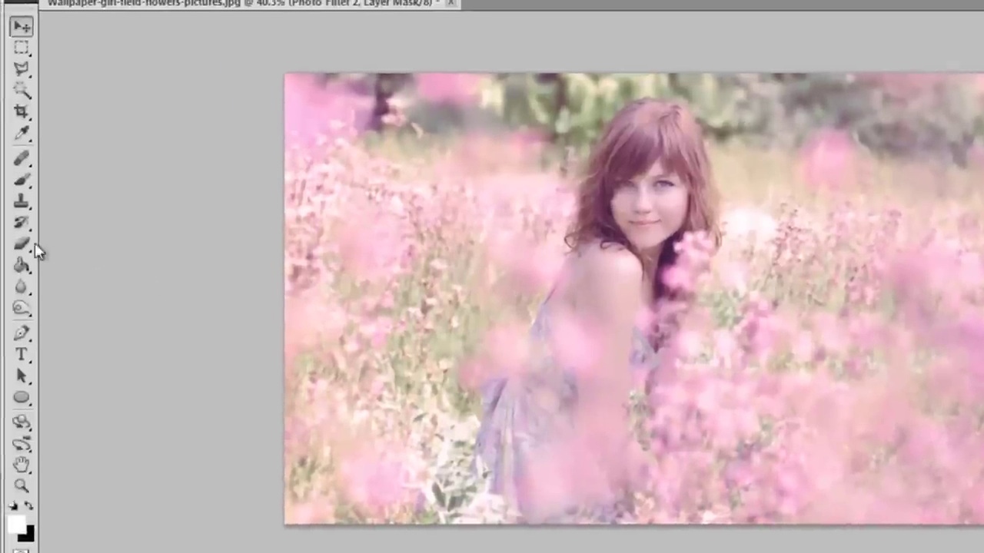
{"action": "left_click", "coordinate": [27, 248]}
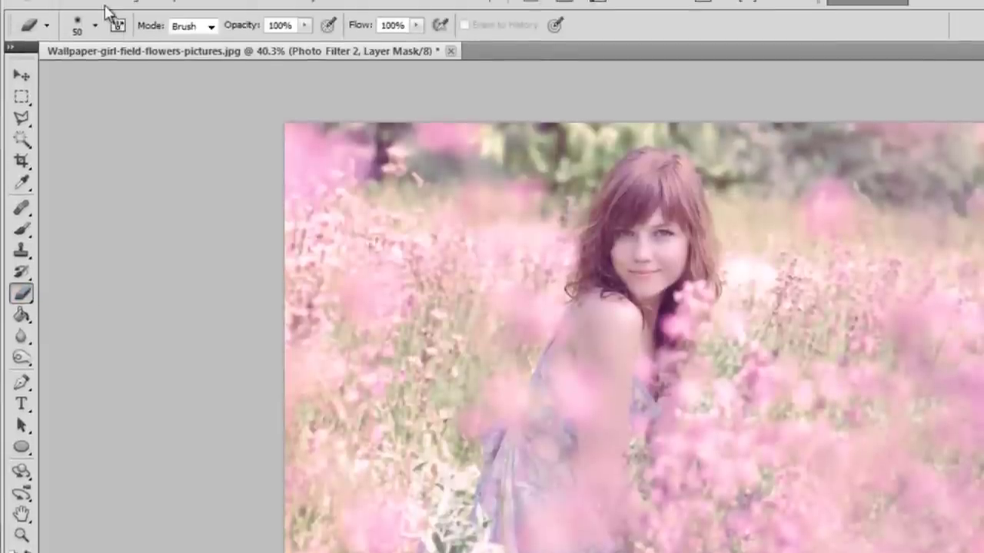
Enlarge the eraser to a soft 99 px brush for erasing Photo Filter 2's mask
{"action": "left_click", "coordinate": [95, 17]}
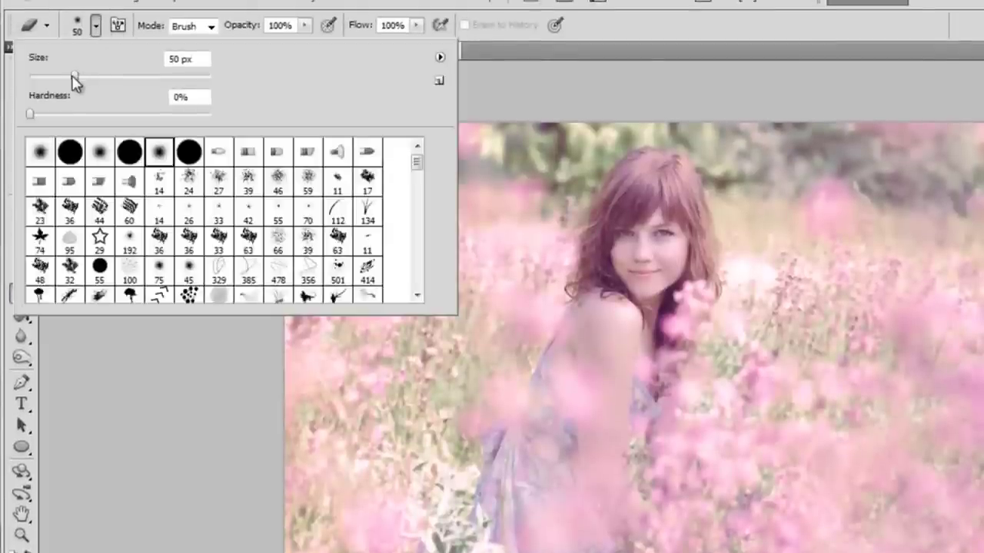
{"action": "left_click_drag", "start_coordinate": [103, 78], "coordinate": [108, 78]}
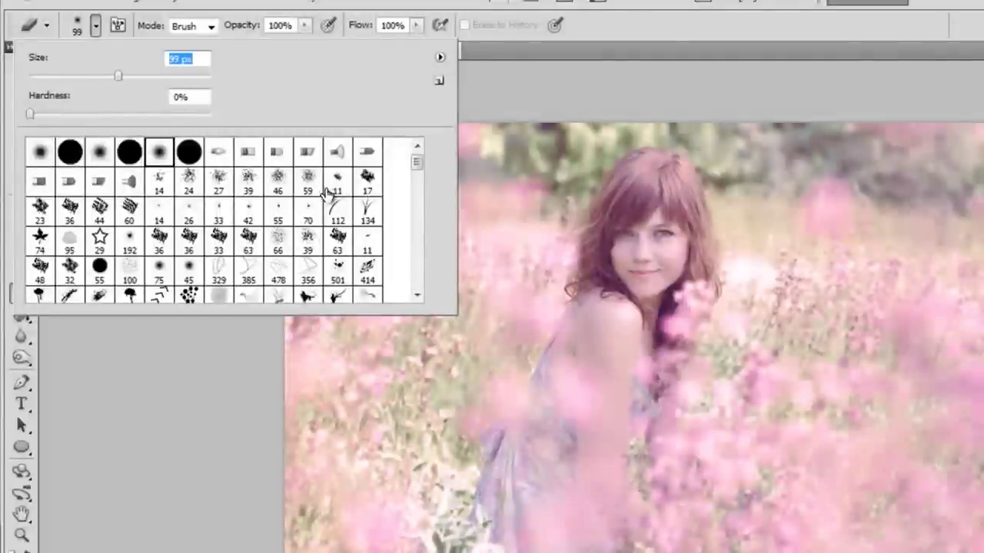
{"action": "left_click", "coordinate": [224, 409]}
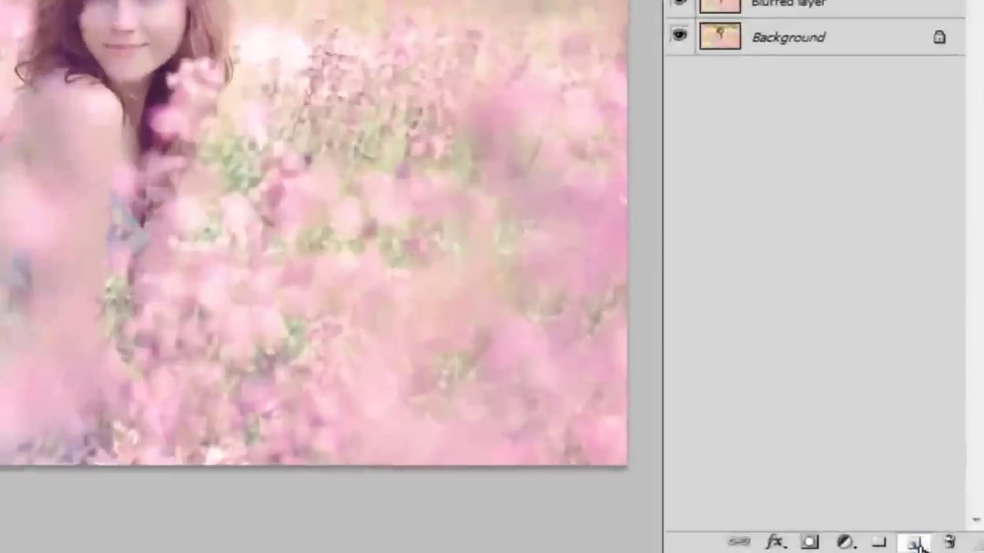
Create Layer 1 on top and fill it with the merged visible image using Apply Image
{"action": "left_click", "coordinate": [940, 546]}
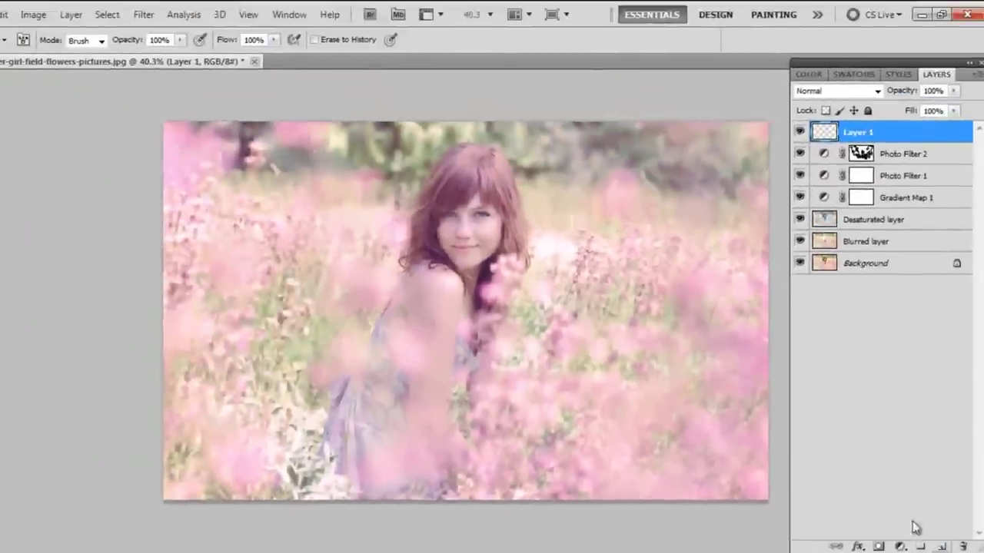
{"action": "left_click", "coordinate": [33, 15]}
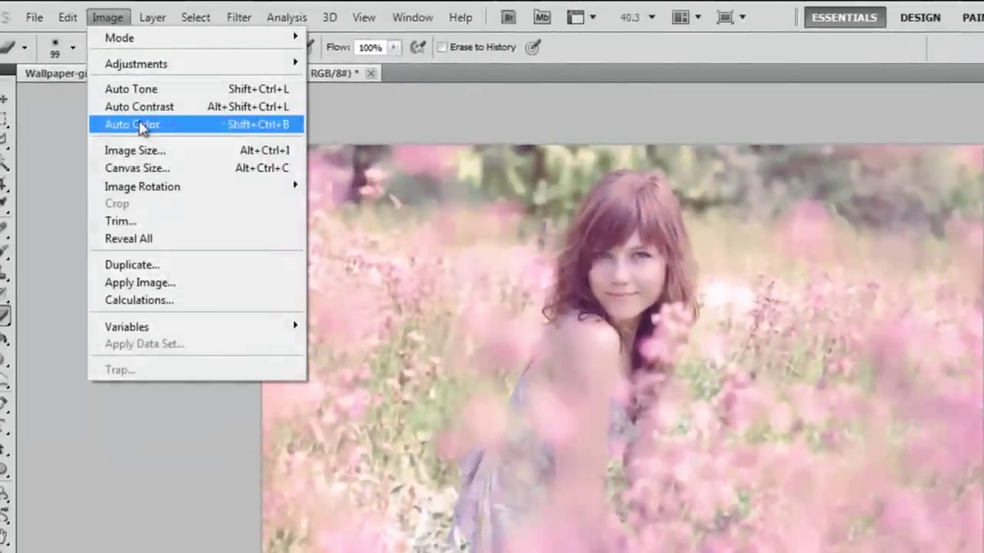
{"action": "left_click", "coordinate": [208, 283]}
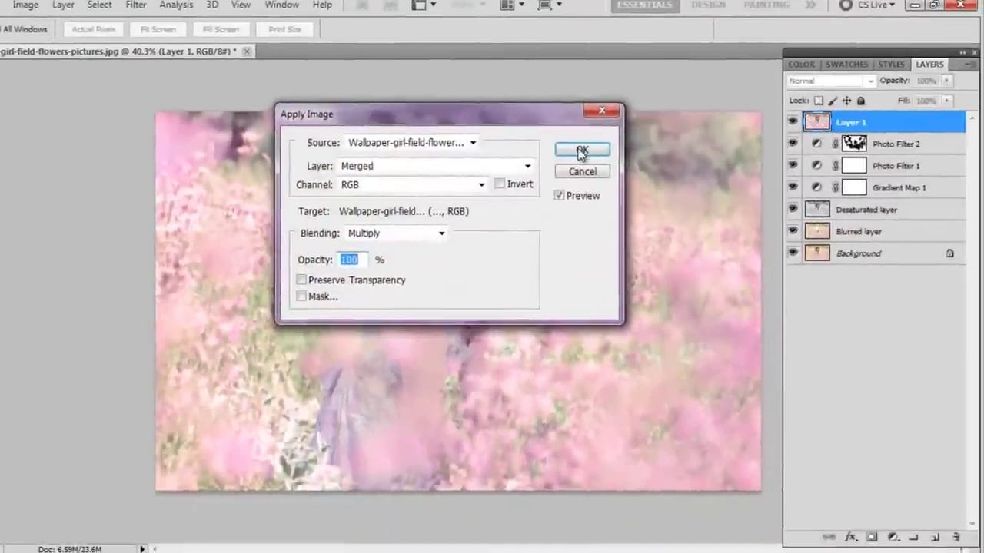
{"action": "left_click", "coordinate": [614, 157]}
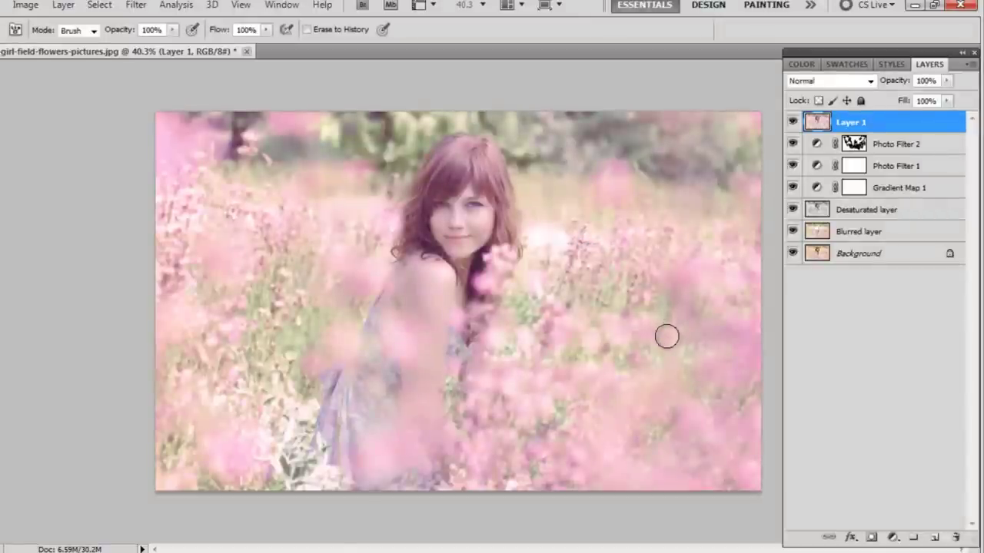
{"action": "left_click", "coordinate": [135, 5]}
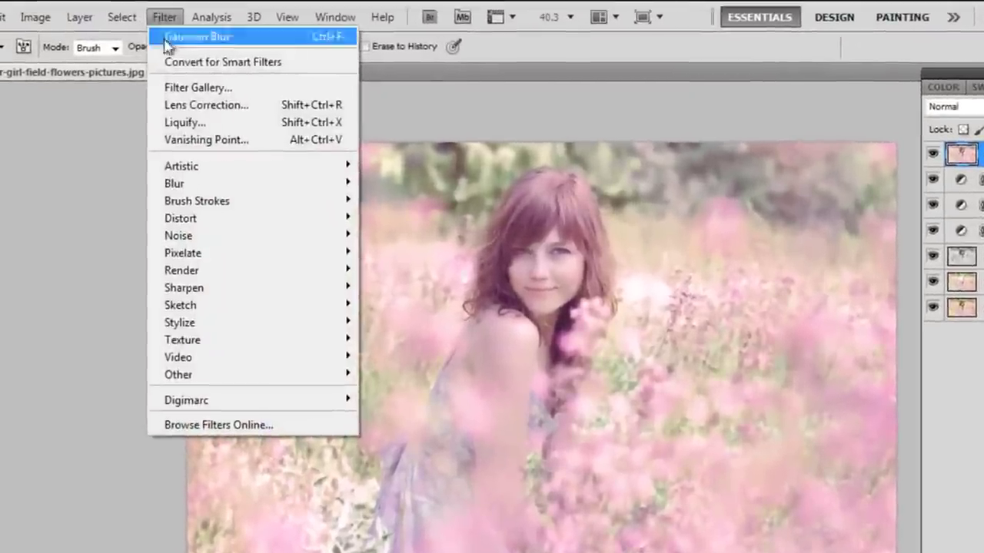
Apply a Lighting Effects Spotlight to Layer 1, its ellipse positioned over the girl
{"action": "mouse_move", "coordinate": [259, 270]}
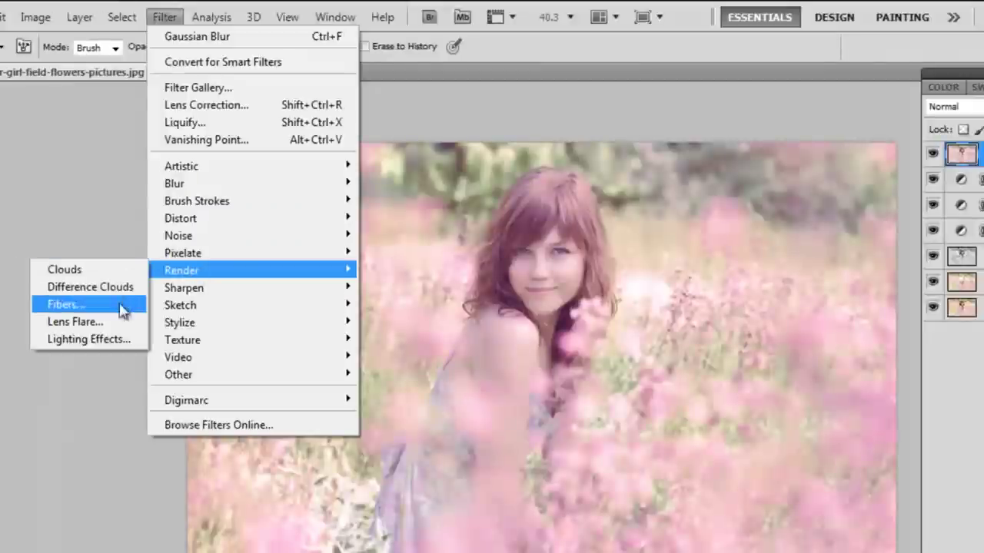
{"action": "left_click", "coordinate": [115, 338]}
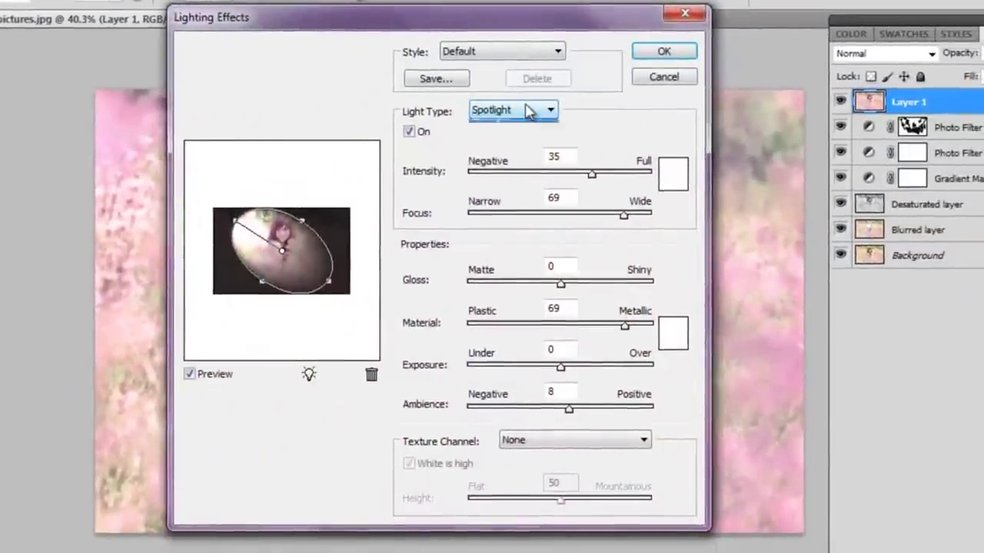
{"action": "left_click", "coordinate": [517, 113]}
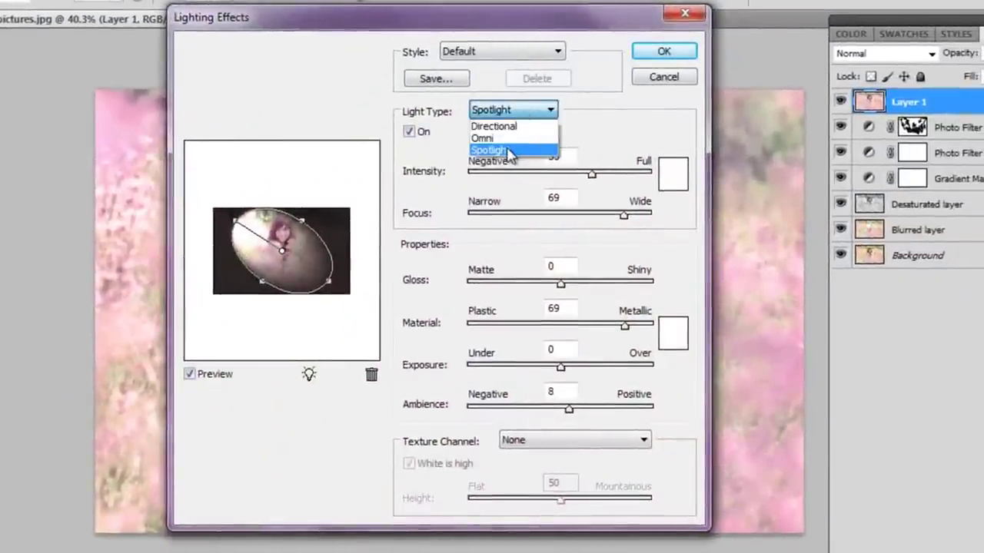
{"action": "left_click", "coordinate": [522, 150]}
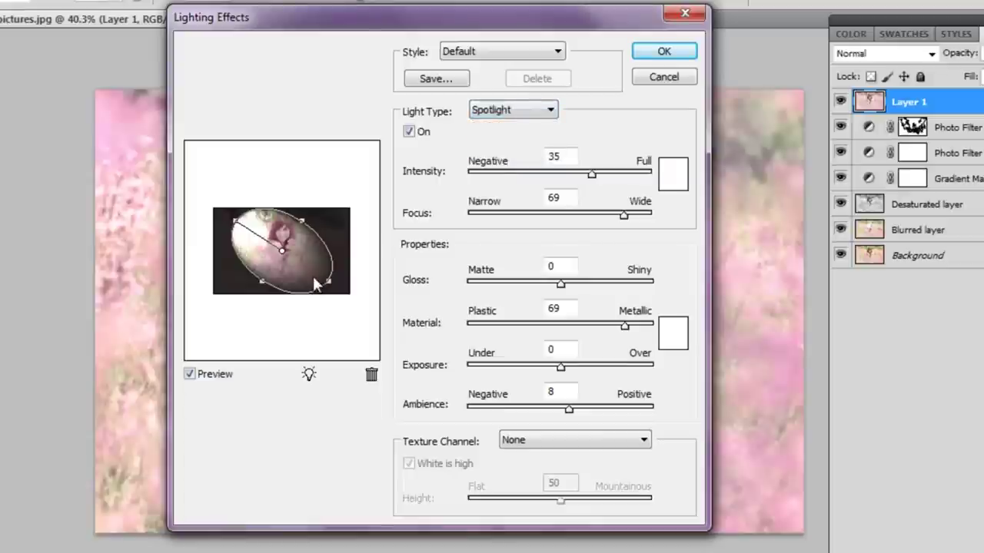
{"action": "left_click_drag", "start_coordinate": [329, 288], "coordinate": [331, 285]}
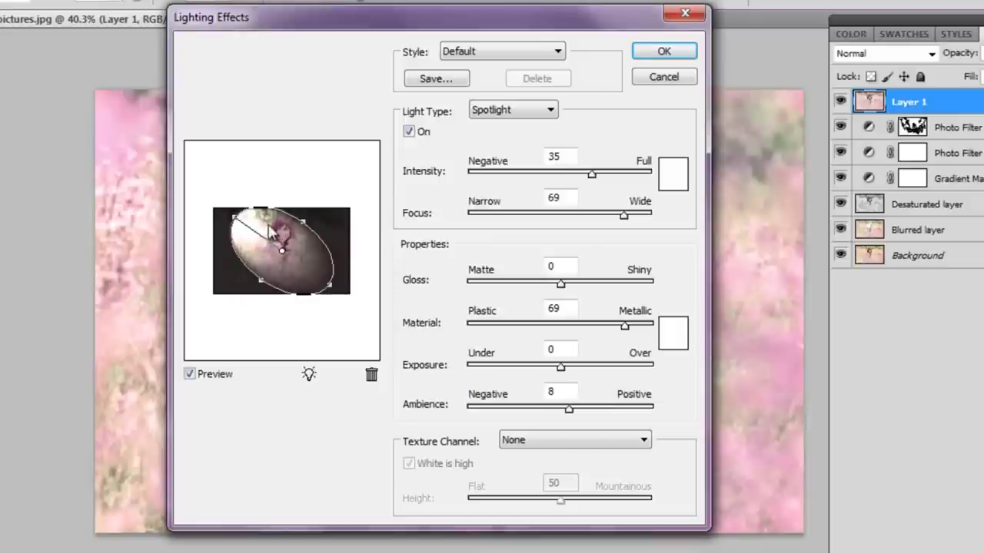
{"action": "left_click_drag", "start_coordinate": [282, 252], "coordinate": [287, 254]}
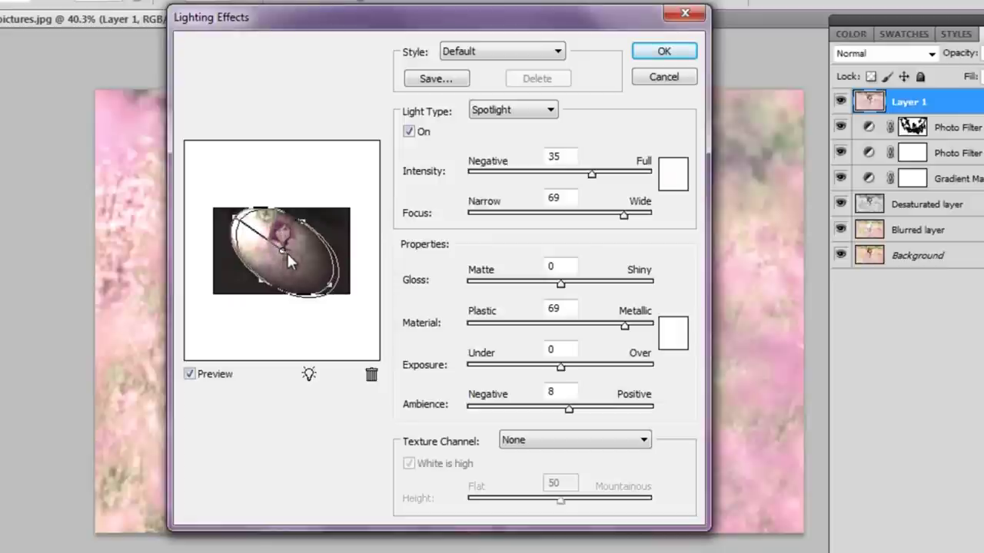
{"action": "left_click", "coordinate": [663, 51]}
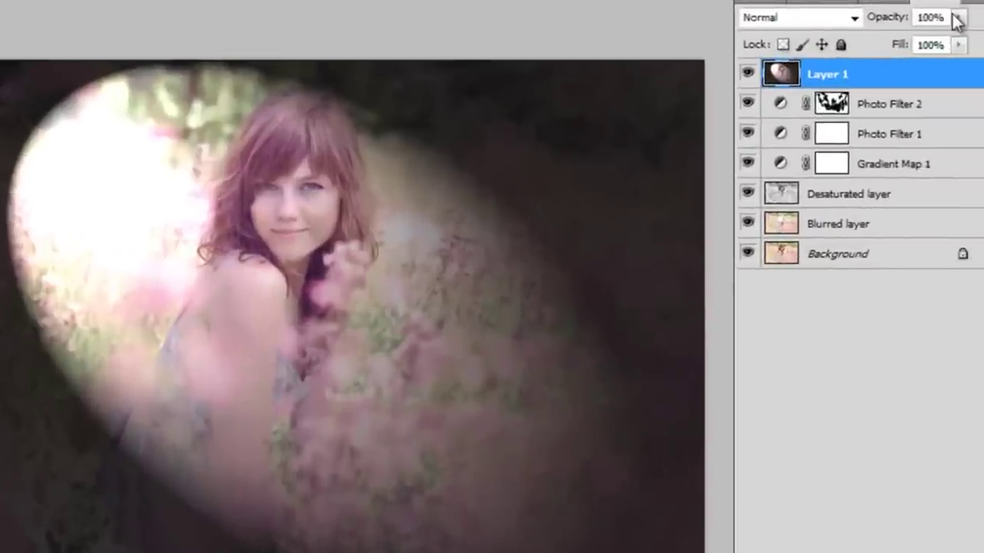
Lower Layer 1's opacity to 12%, then toggle its visibility off and on to compare
{"action": "left_click", "coordinate": [940, 53]}
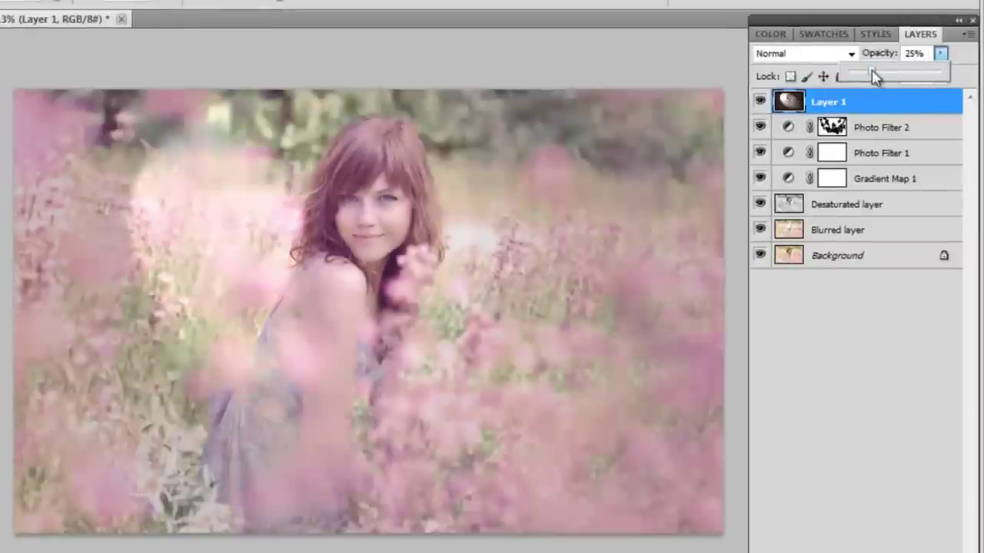
{"action": "left_click_drag", "start_coordinate": [872, 73], "coordinate": [859, 73]}
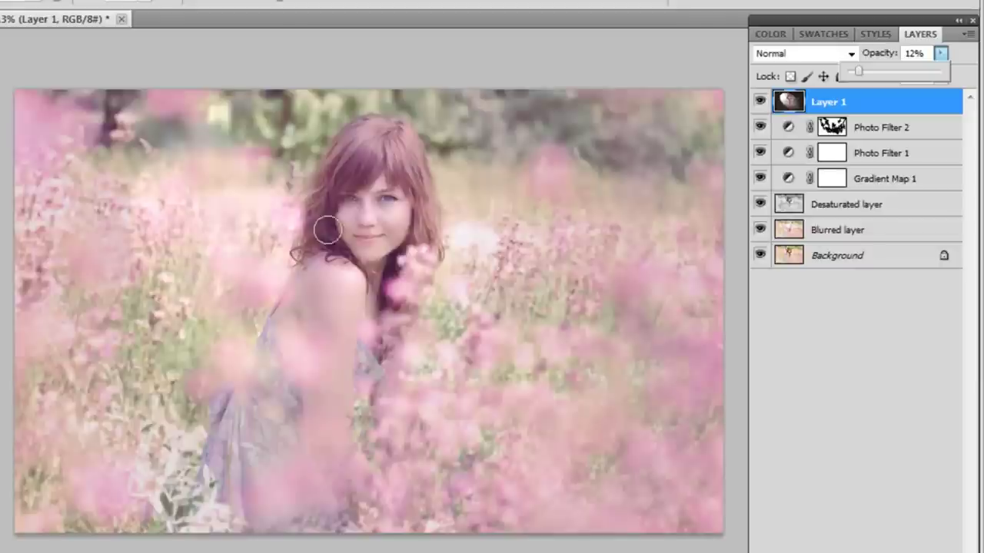
{"action": "left_click", "coordinate": [759, 101]}
{"action": "left_click", "coordinate": [760, 102]}
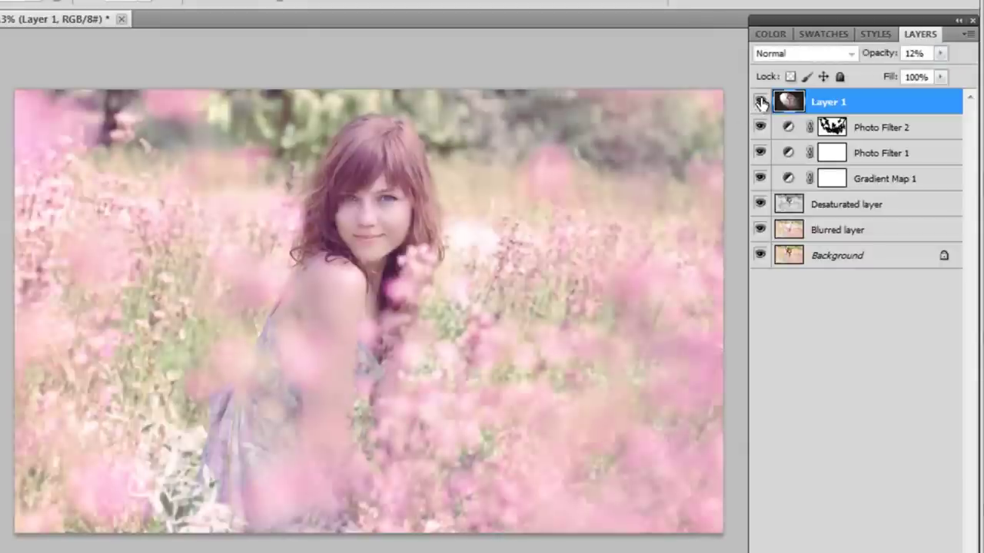
{"action": "left_click", "coordinate": [760, 102]}
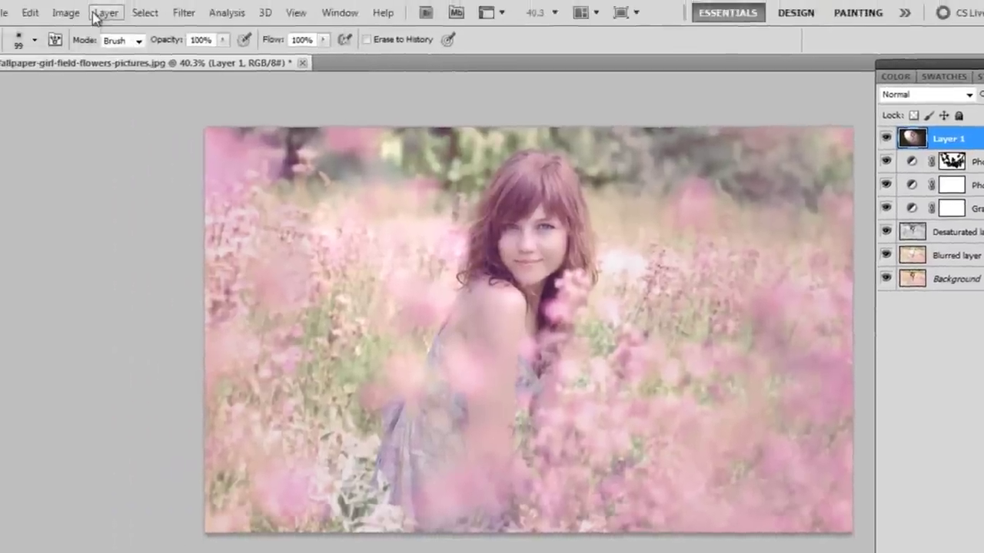
Add a Brightness/Contrast adjustment layer with Brightness 15 and Contrast -22, then hide it to compare
{"action": "left_click", "coordinate": [101, 13]}
{"action": "mouse_move", "coordinate": [201, 161]}
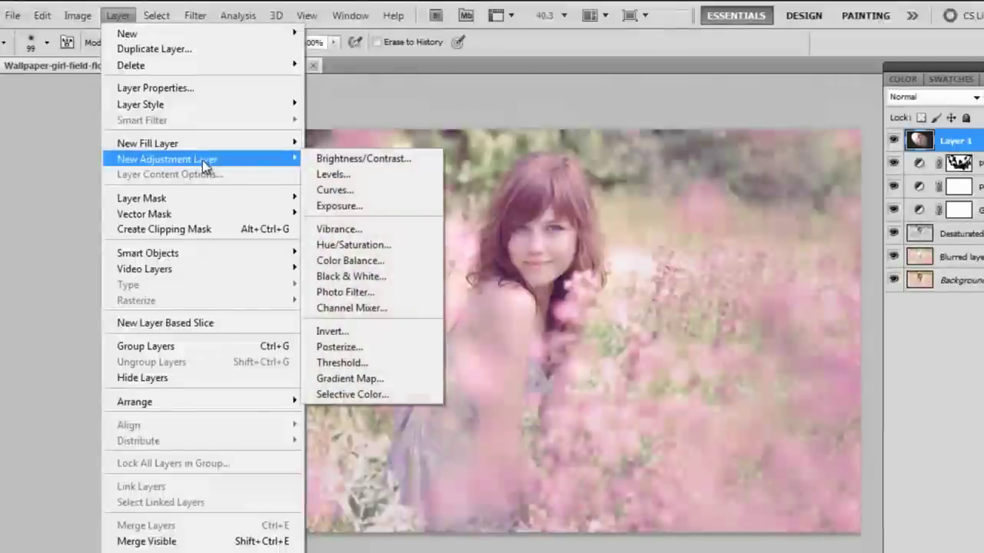
{"action": "left_click", "coordinate": [315, 159]}
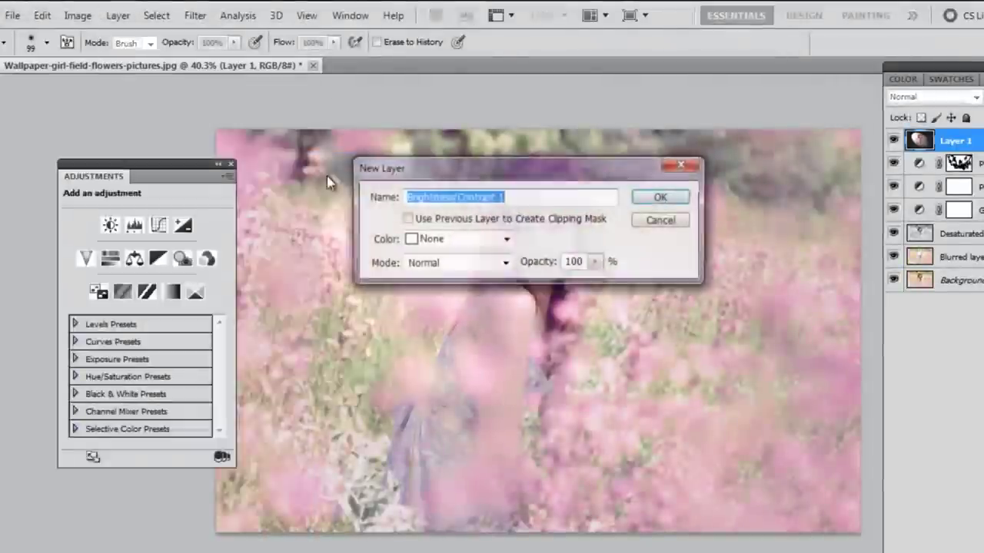
{"action": "left_click", "coordinate": [665, 198]}
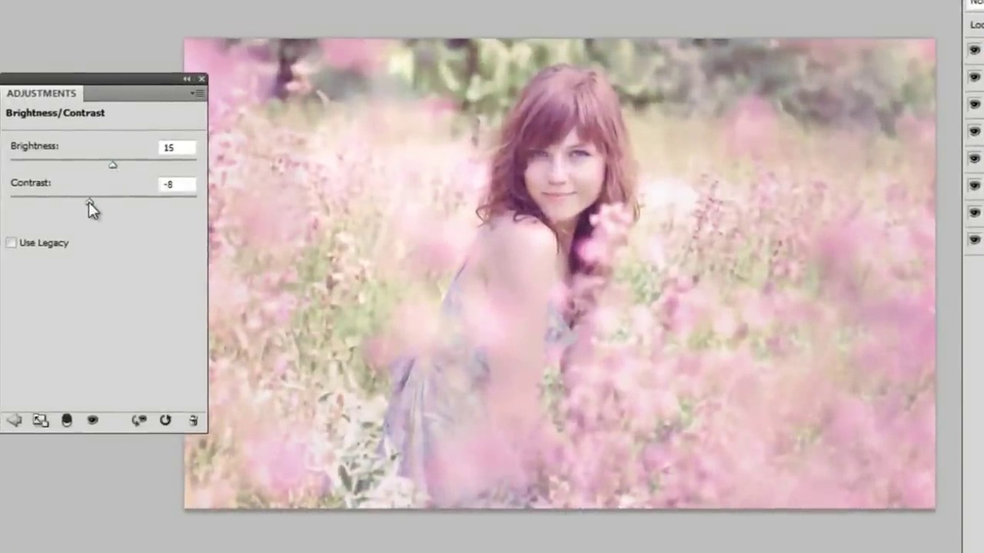
{"action": "left_click_drag", "start_coordinate": [87, 201], "coordinate": [63, 204]}
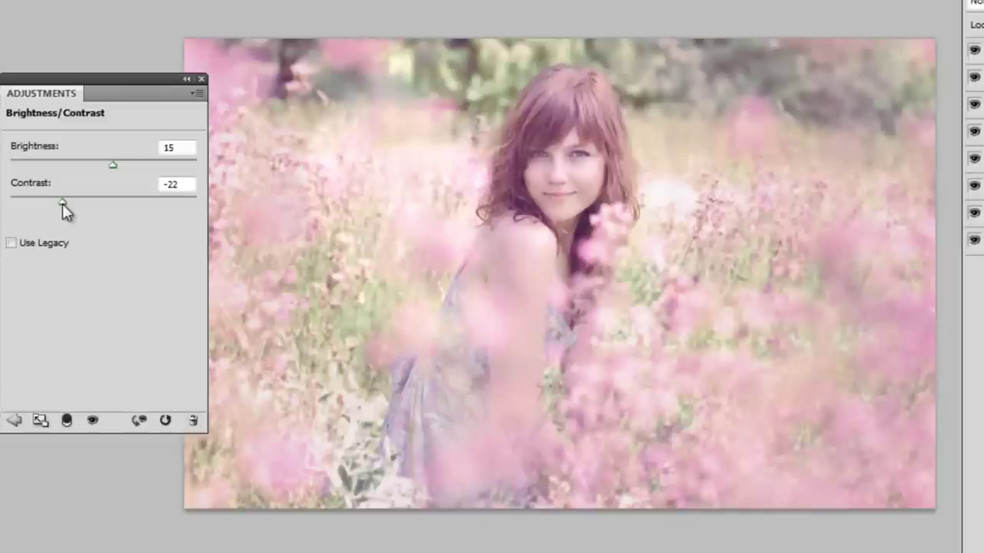
{"action": "left_click", "coordinate": [202, 79]}
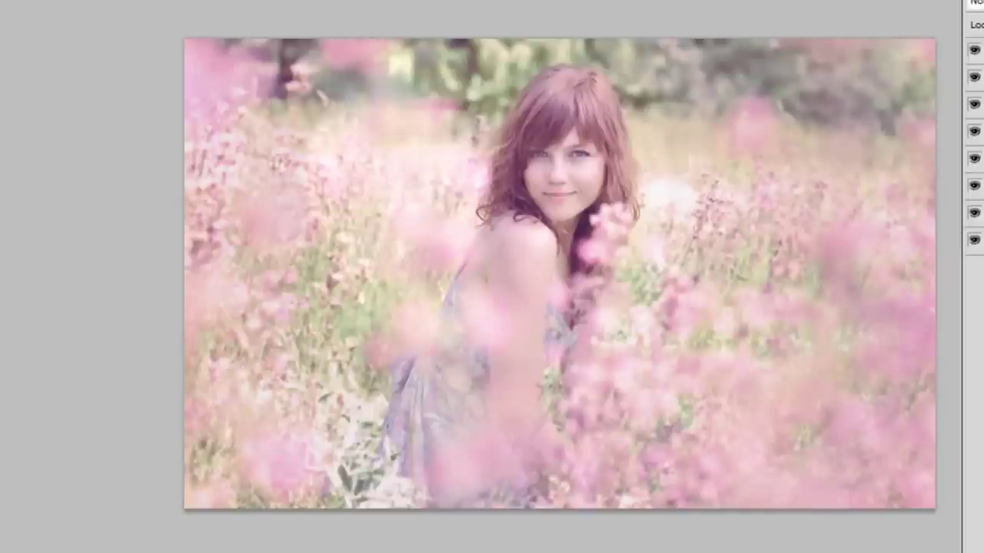
{"action": "left_click", "coordinate": [975, 52]}
Show the top layer again and set a soft round brush of 308 px with 0% hardness
{"action": "left_click", "coordinate": [974, 53]}
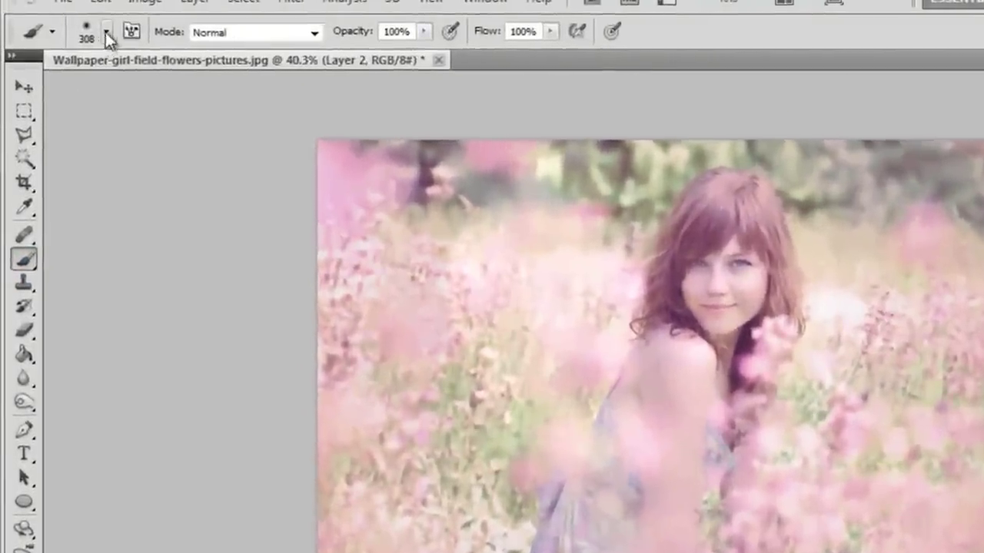
{"action": "left_click", "coordinate": [107, 32]}
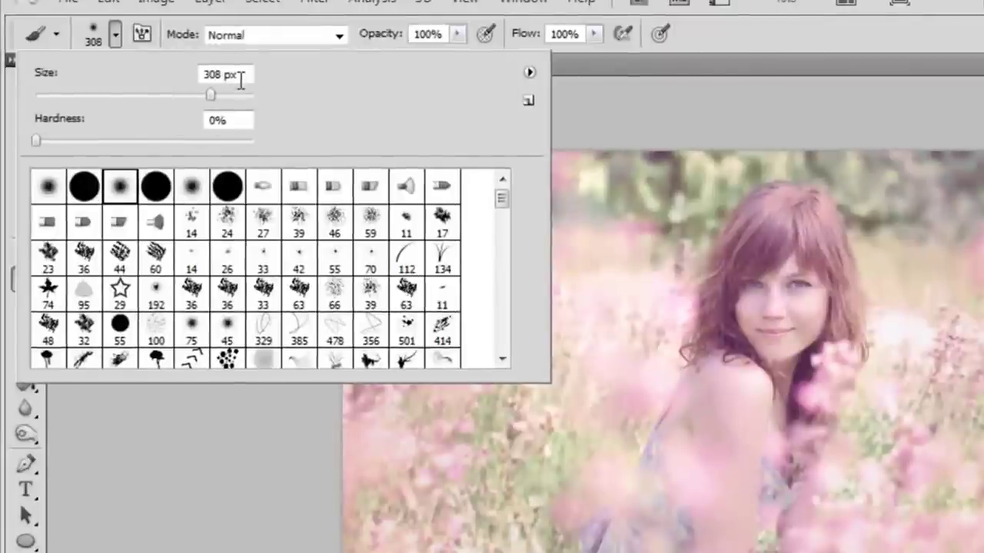
{"action": "left_click_drag", "start_coordinate": [240, 77], "coordinate": [192, 74]}
{"action": "double_click", "coordinate": [125, 194]}
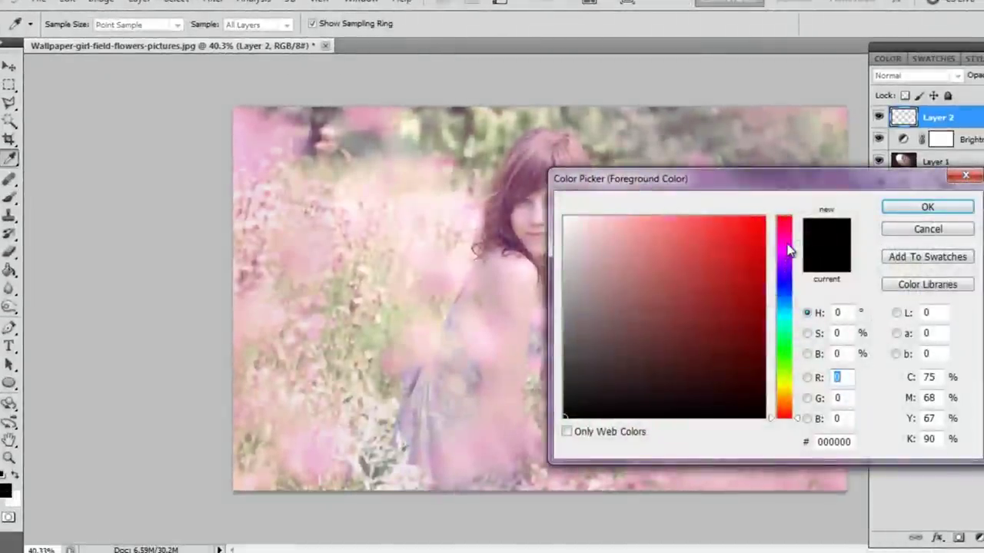
Pick a mid purple foreground colour and paint soft blobs left and right of the girl
{"action": "left_click_drag", "start_coordinate": [788, 246], "coordinate": [783, 255]}
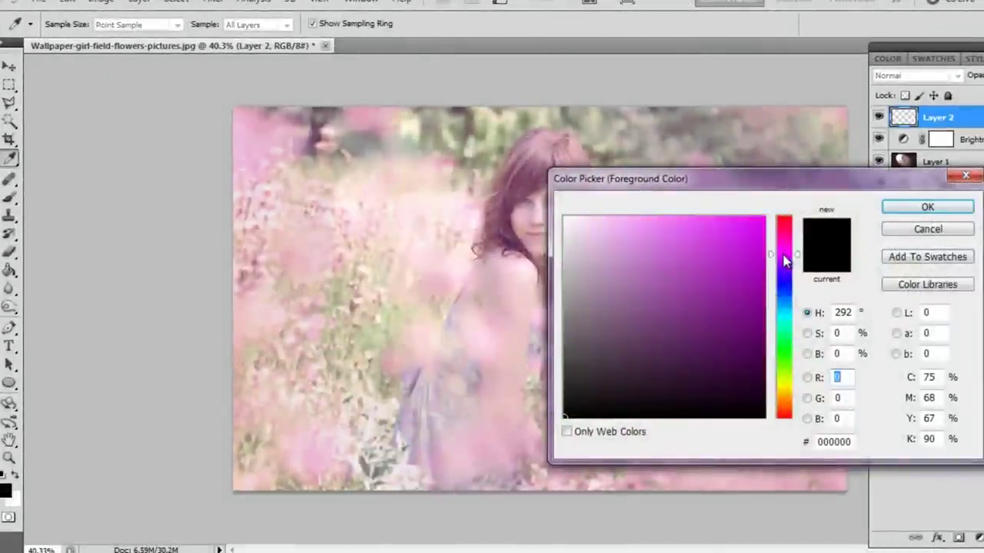
{"action": "mouse_move", "coordinate": [692, 237]}
{"action": "left_mouse_down"}
{"action": "mouse_move", "coordinate": [705, 282]}
{"action": "mouse_move", "coordinate": [727, 292]}
{"action": "left_mouse_up"}
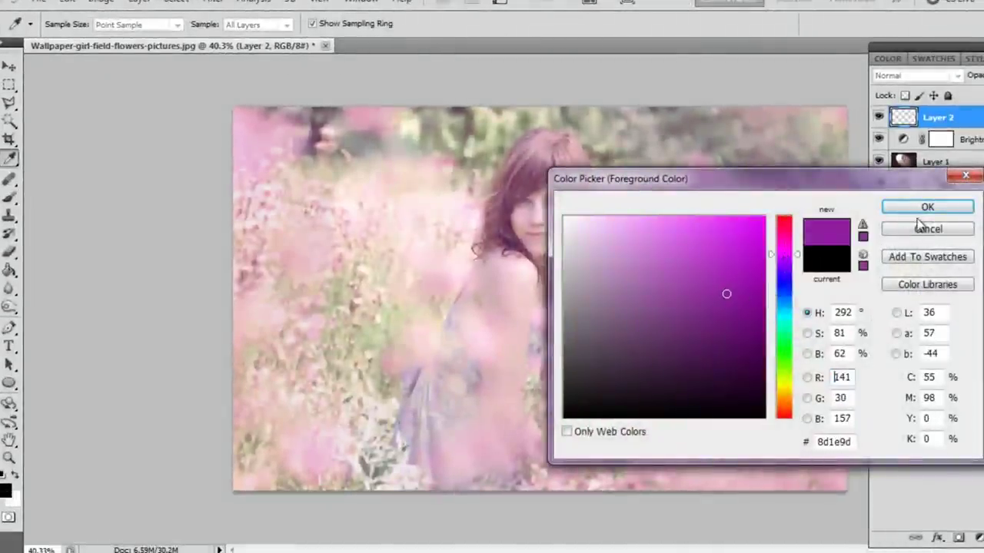
{"action": "left_click", "coordinate": [925, 209]}
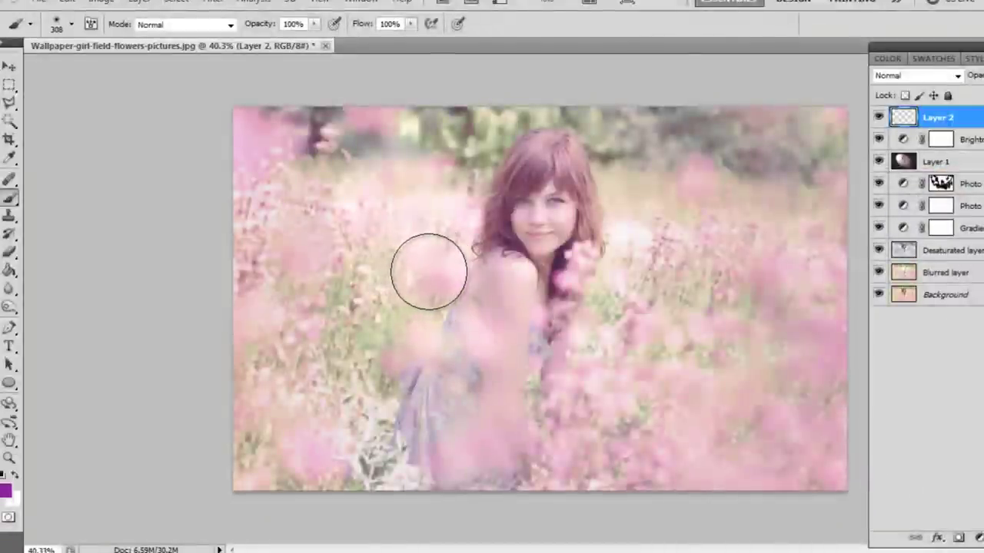
{"action": "mouse_move", "coordinate": [419, 263]}
{"action": "left_mouse_down"}
{"action": "mouse_move", "coordinate": [428, 263]}
{"action": "mouse_move", "coordinate": [406, 266]}
{"action": "mouse_move", "coordinate": [422, 266]}
{"action": "left_mouse_up"}
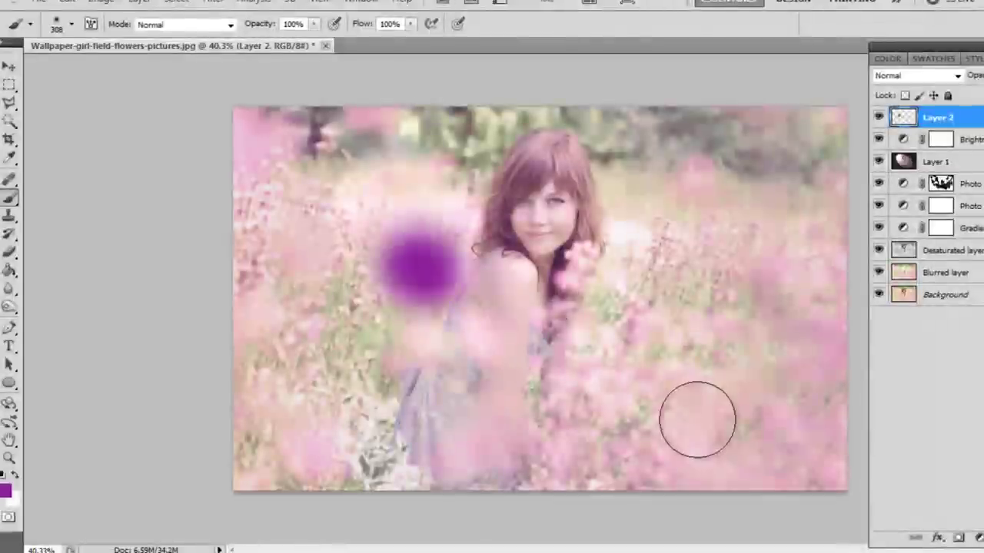
{"action": "mouse_move", "coordinate": [647, 299]}
{"action": "left_mouse_down"}
{"action": "mouse_move", "coordinate": [684, 287]}
{"action": "mouse_move", "coordinate": [687, 248]}
{"action": "mouse_move", "coordinate": [716, 242]}
{"action": "mouse_move", "coordinate": [734, 226]}
{"action": "left_mouse_up"}
{"action": "mouse_move", "coordinate": [346, 281]}
{"action": "left_mouse_down"}
{"action": "mouse_move", "coordinate": [345, 226]}
{"action": "mouse_move", "coordinate": [343, 269]}
{"action": "left_mouse_up"}
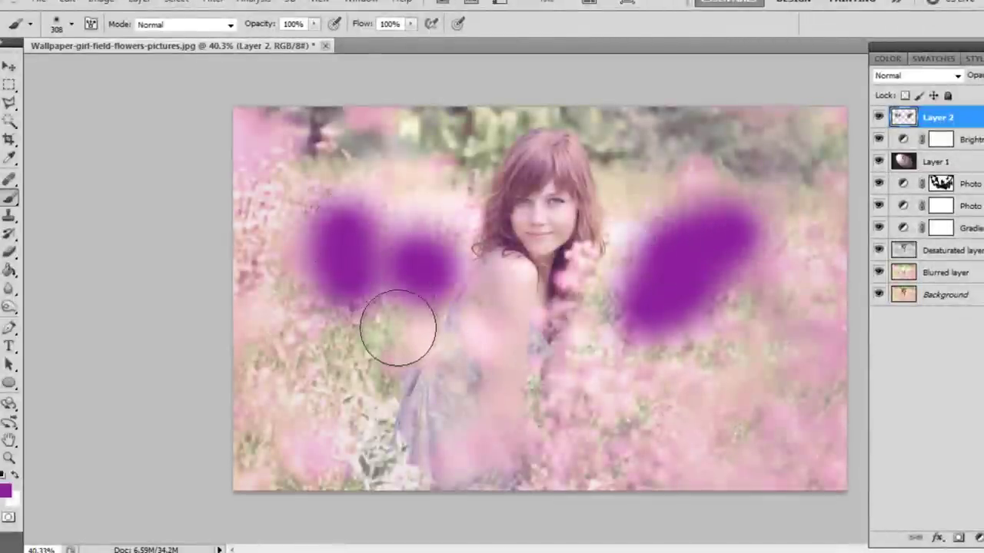
Switch to a bluer purple (108) and extend the left and right patches
{"action": "left_click", "coordinate": [6, 494]}
{"action": "type", "text": "108"}
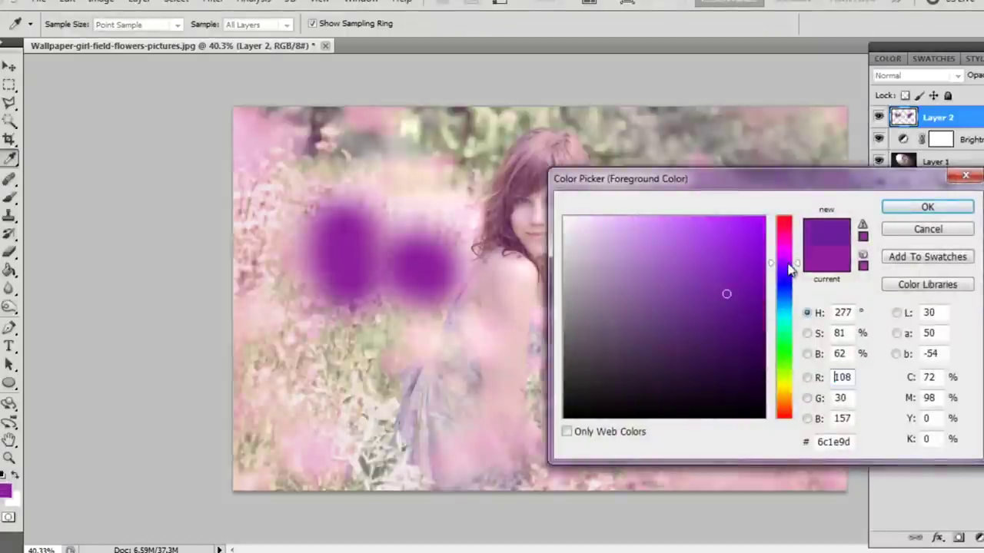
{"action": "left_click", "coordinate": [926, 208]}
{"action": "mouse_move", "coordinate": [402, 314]}
{"action": "left_mouse_down"}
{"action": "mouse_move", "coordinate": [373, 285]}
{"action": "mouse_move", "coordinate": [492, 326]}
{"action": "left_mouse_up"}
{"action": "left_click_drag", "start_coordinate": [644, 269], "coordinate": [618, 277]}
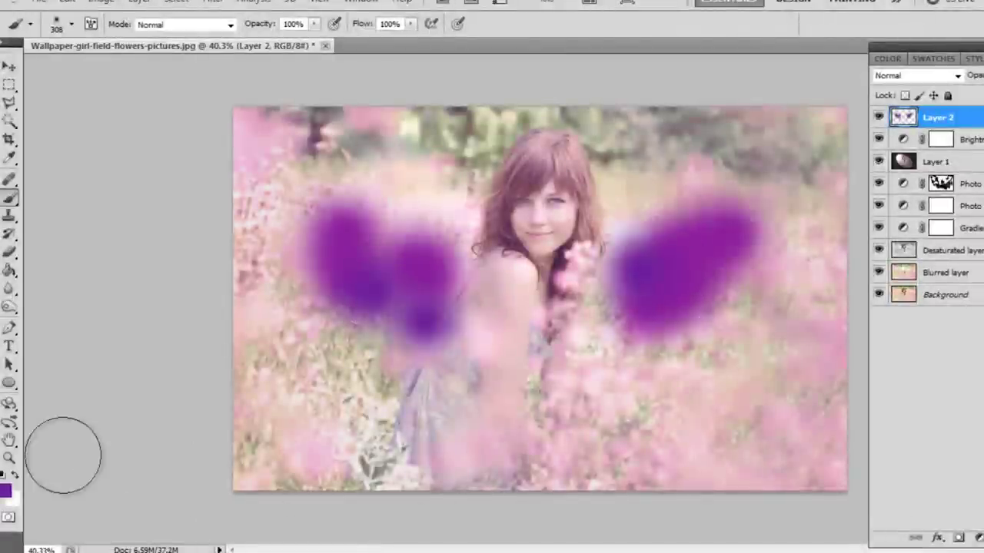
Switch to blue (36) and paint patches at the top-left, right edge and bottom-left
{"action": "left_click", "coordinate": [6, 492]}
{"action": "type", "text": "36"}
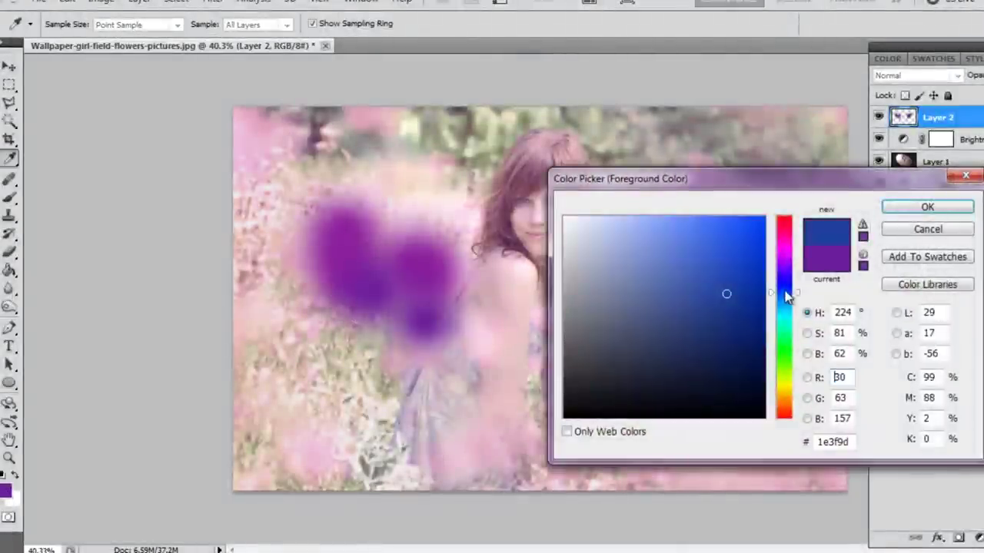
{"action": "left_click", "coordinate": [928, 207]}
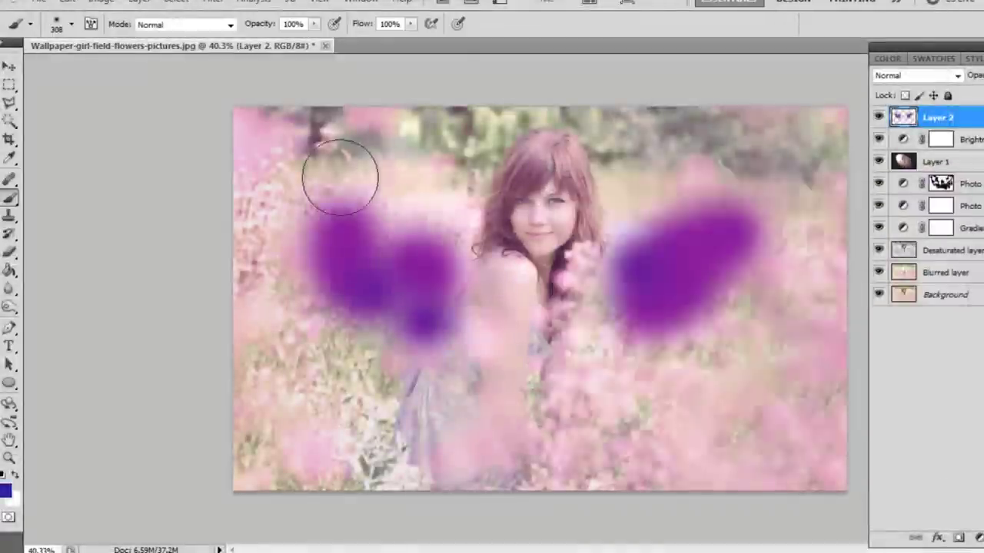
{"action": "left_click_drag", "start_coordinate": [340, 171], "coordinate": [346, 203]}
{"action": "left_click_drag", "start_coordinate": [815, 351], "coordinate": [783, 391]}
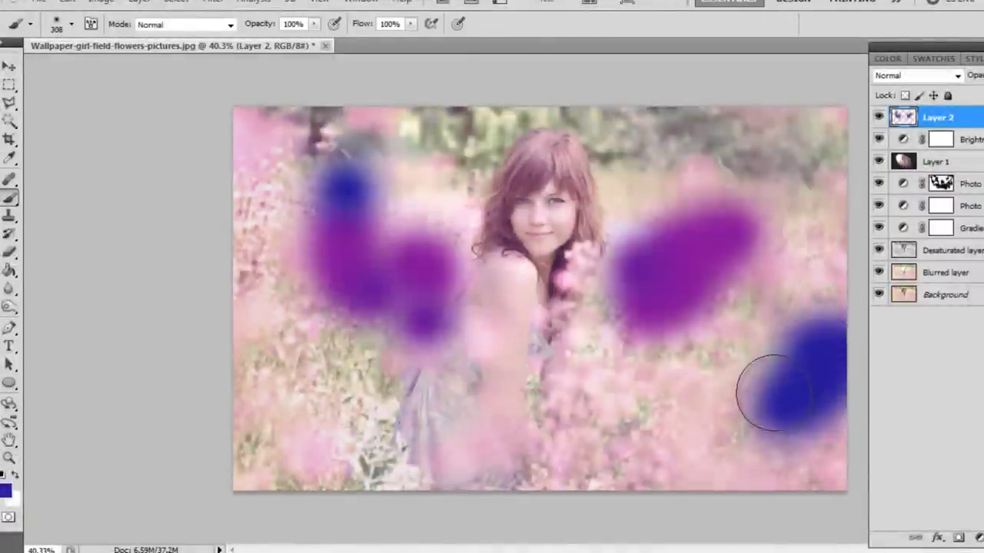
{"action": "left_click_drag", "start_coordinate": [351, 445], "coordinate": [335, 440]}
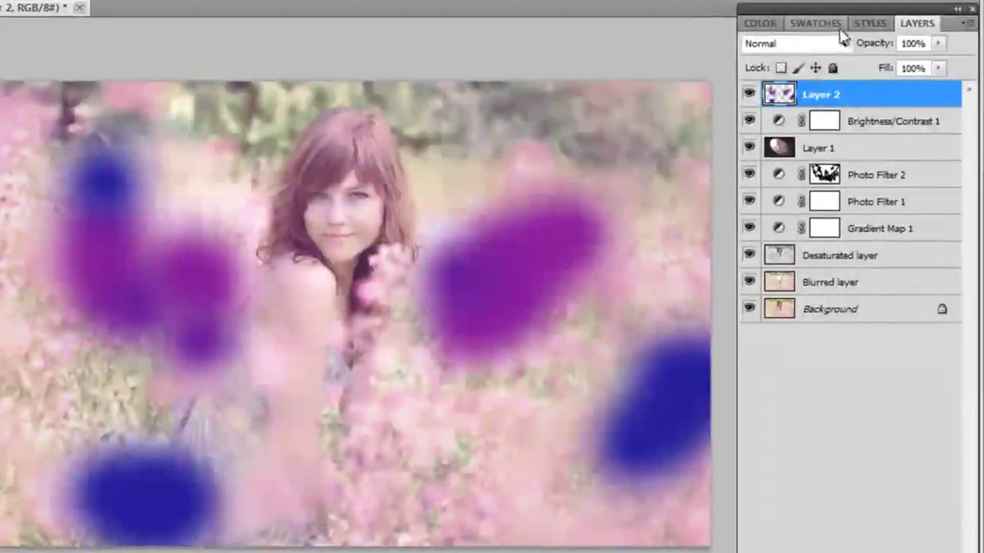
Set Layer 2 to Linear Dodge (Add) blend mode at 36% opacity
{"action": "left_click", "coordinate": [824, 47]}
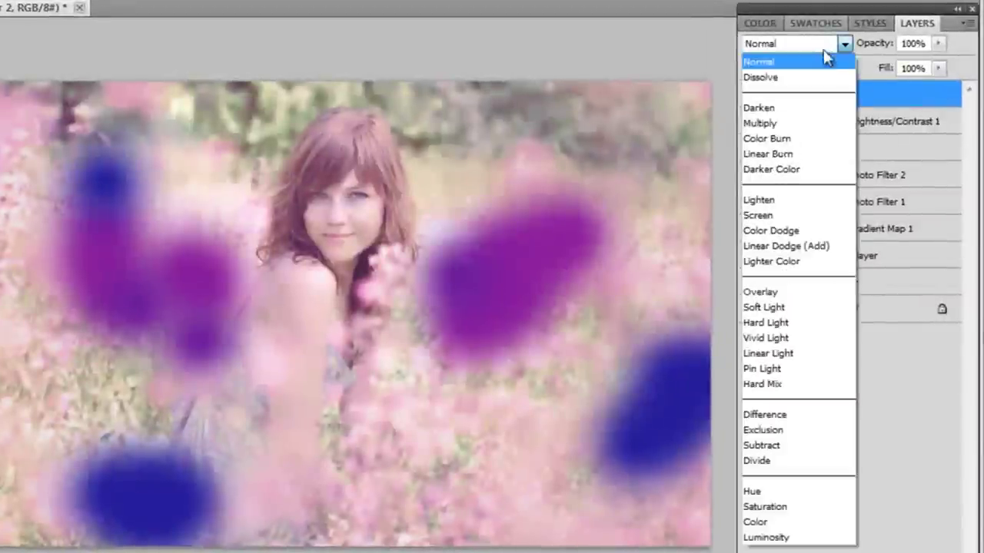
{"action": "left_click", "coordinate": [804, 248]}
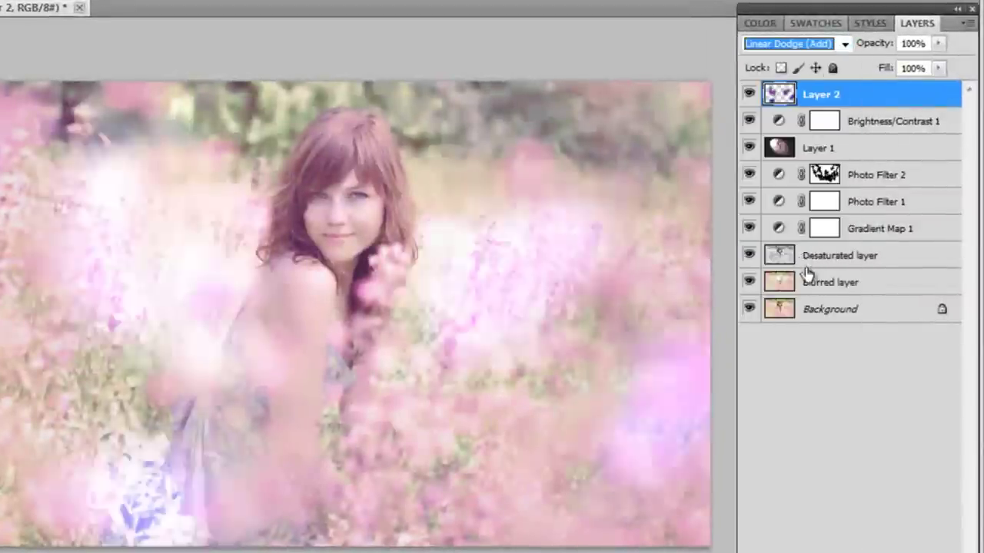
{"action": "left_click", "coordinate": [937, 44]}
{"action": "left_click_drag", "start_coordinate": [941, 66], "coordinate": [900, 66]}
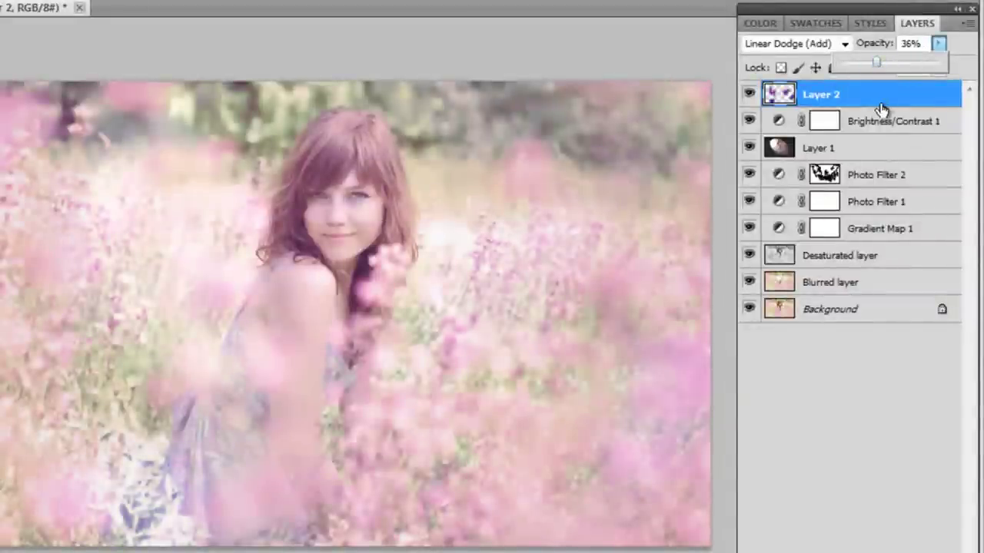
{"action": "left_click", "coordinate": [864, 442]}
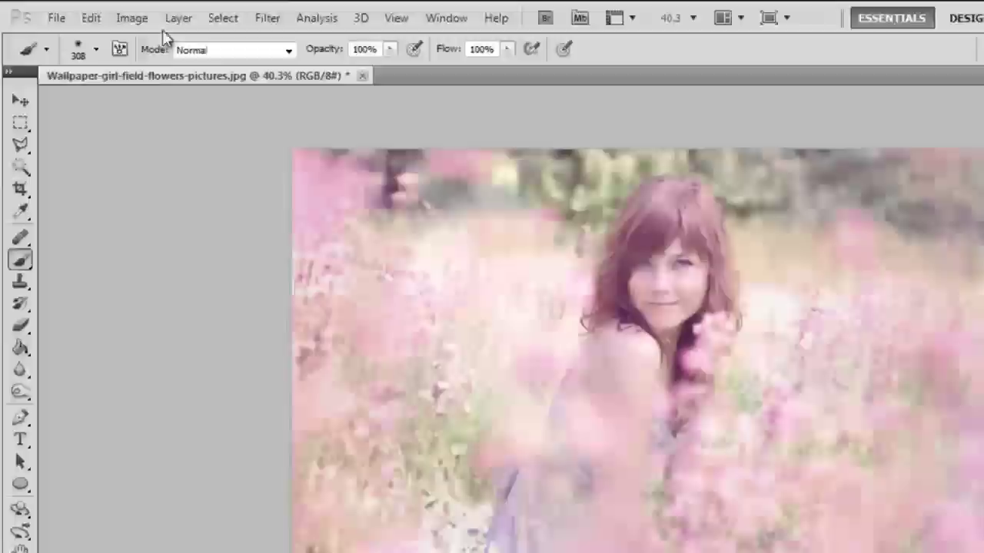
{"action": "left_click", "coordinate": [174, 16]}
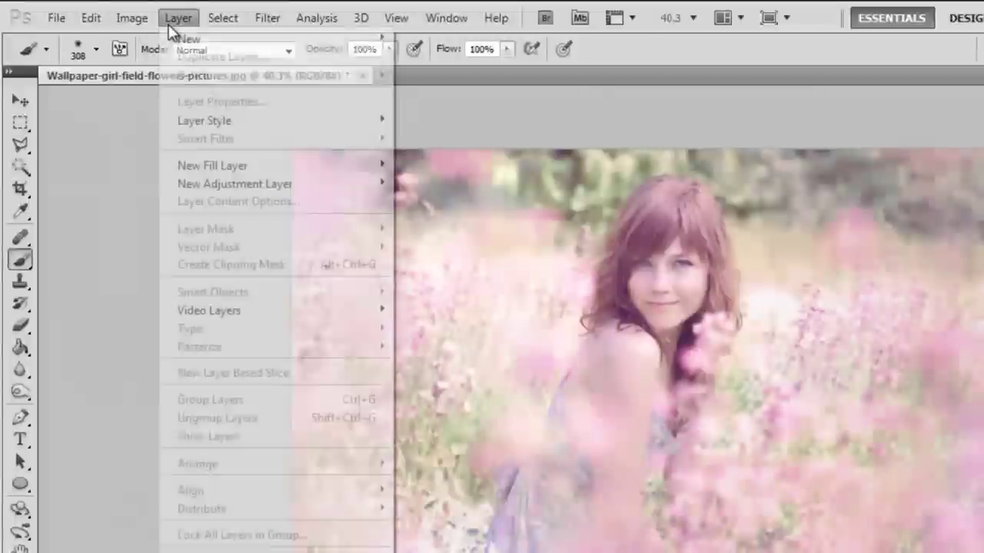
Add a Curves adjustment layer and paint its mask over the girl's hair and face
{"action": "mouse_move", "coordinate": [346, 186]}
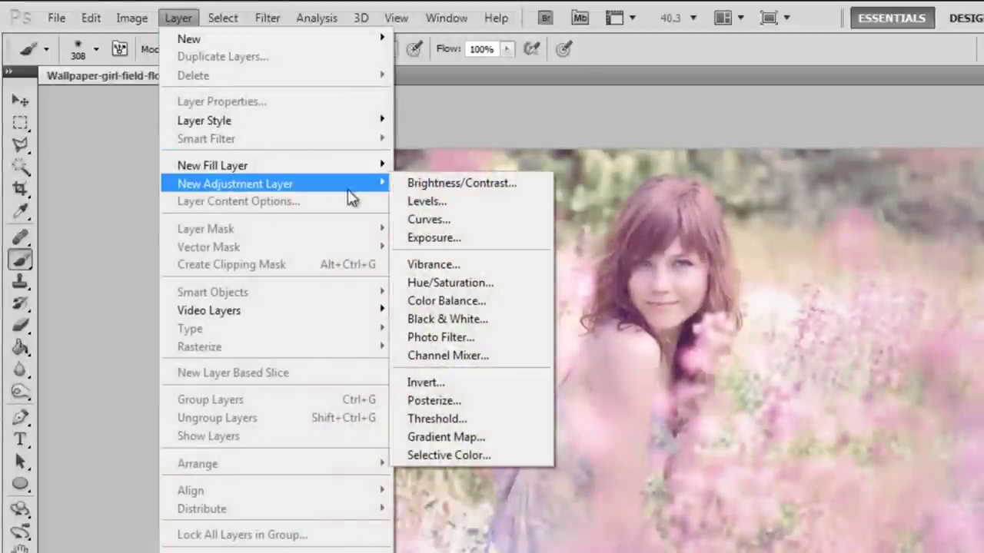
{"action": "left_click", "coordinate": [429, 219]}
{"action": "left_click", "coordinate": [804, 228]}
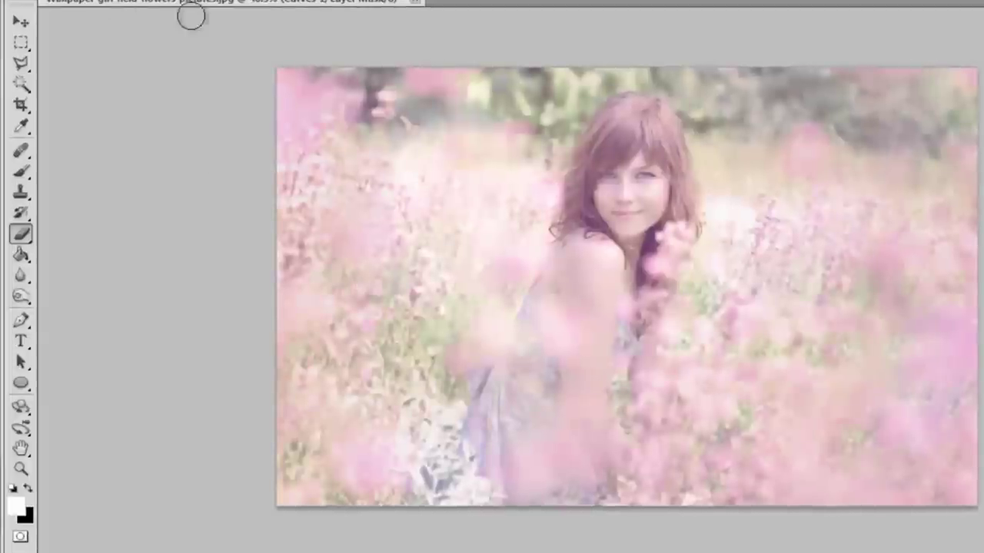
{"action": "mouse_move", "coordinate": [639, 146]}
{"action": "left_mouse_down"}
{"action": "mouse_move", "coordinate": [623, 184]}
{"action": "mouse_move", "coordinate": [599, 179]}
{"action": "mouse_move", "coordinate": [663, 202]}
{"action": "mouse_move", "coordinate": [668, 158]}
{"action": "mouse_move", "coordinate": [637, 123]}
{"action": "mouse_move", "coordinate": [589, 142]}
{"action": "mouse_move", "coordinate": [580, 231]}
{"action": "mouse_move", "coordinate": [653, 194]}
{"action": "mouse_move", "coordinate": [677, 195]}
{"action": "mouse_move", "coordinate": [685, 221]}
{"action": "mouse_move", "coordinate": [672, 142]}
{"action": "mouse_move", "coordinate": [624, 117]}
{"action": "mouse_move", "coordinate": [611, 139]}
{"action": "left_mouse_up"}
{"action": "left_click_drag", "start_coordinate": [618, 182], "coordinate": [619, 229]}
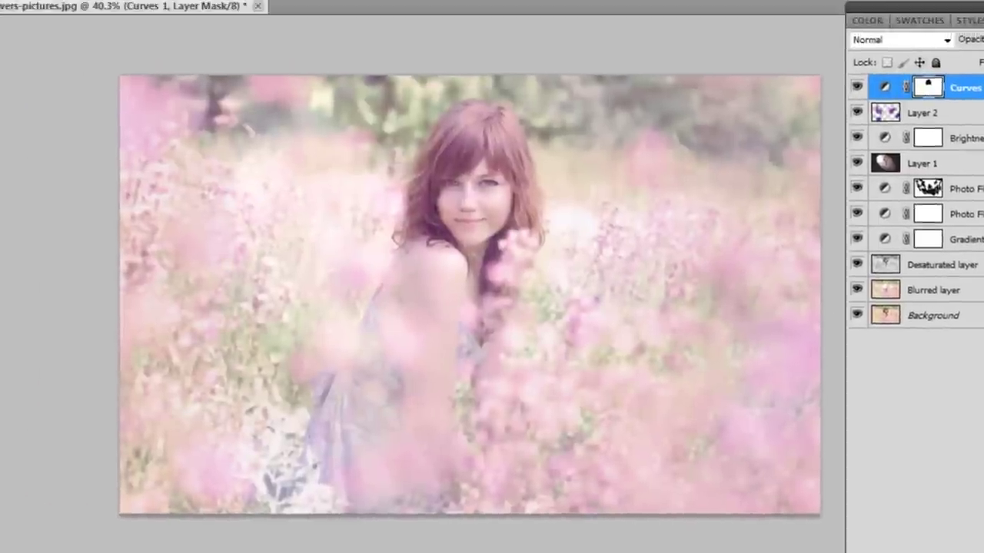
Add a new Layer 3 and fill it with a merged copy of the image via Apply Image
{"action": "left_click", "coordinate": [927, 528]}
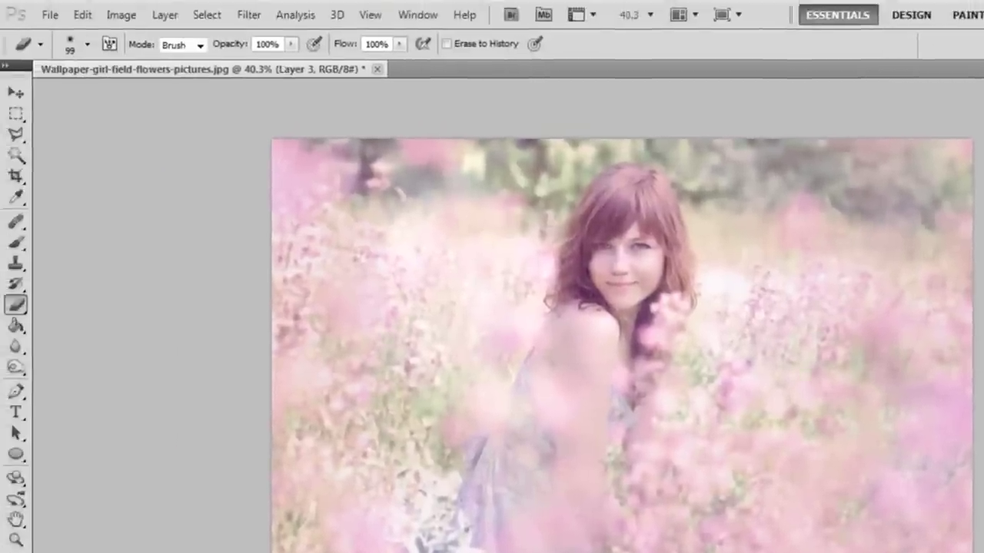
{"action": "left_click", "coordinate": [125, 17]}
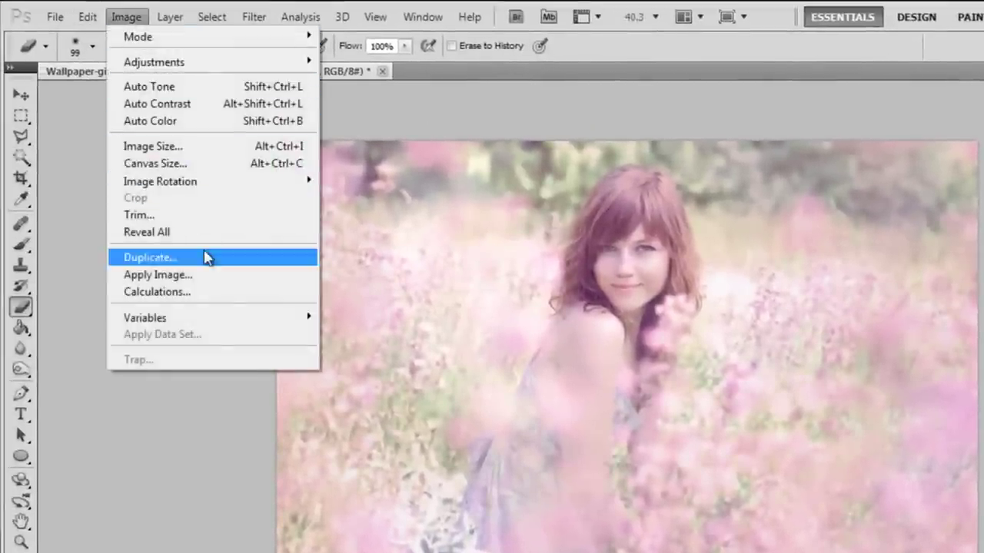
{"action": "left_click", "coordinate": [204, 275]}
{"action": "left_click", "coordinate": [772, 188]}
{"action": "key", "text": "e"}
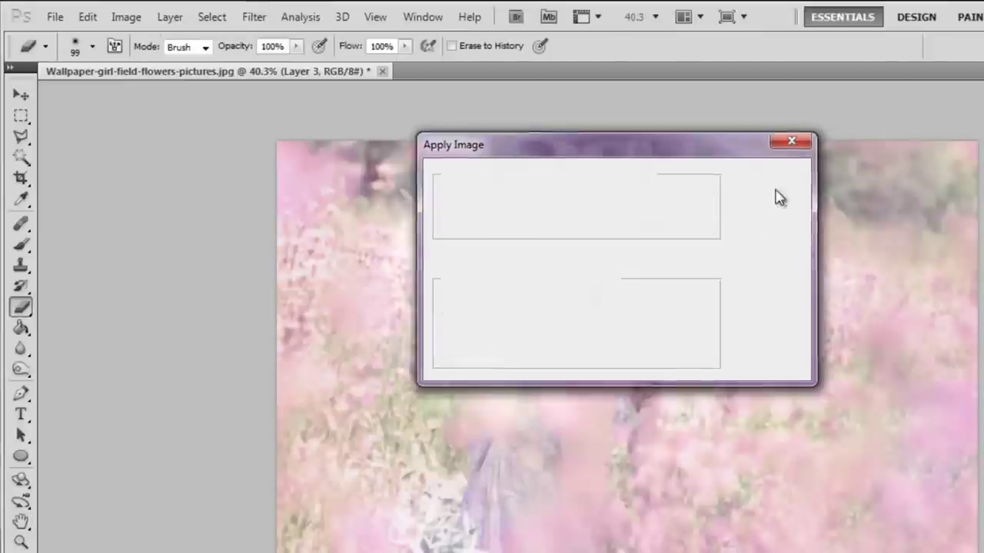
Dodge the girl's hair with a soft 98 px brush at 27% midtone exposure
{"action": "left_click", "coordinate": [21, 371]}
{"action": "left_click", "coordinate": [90, 368]}
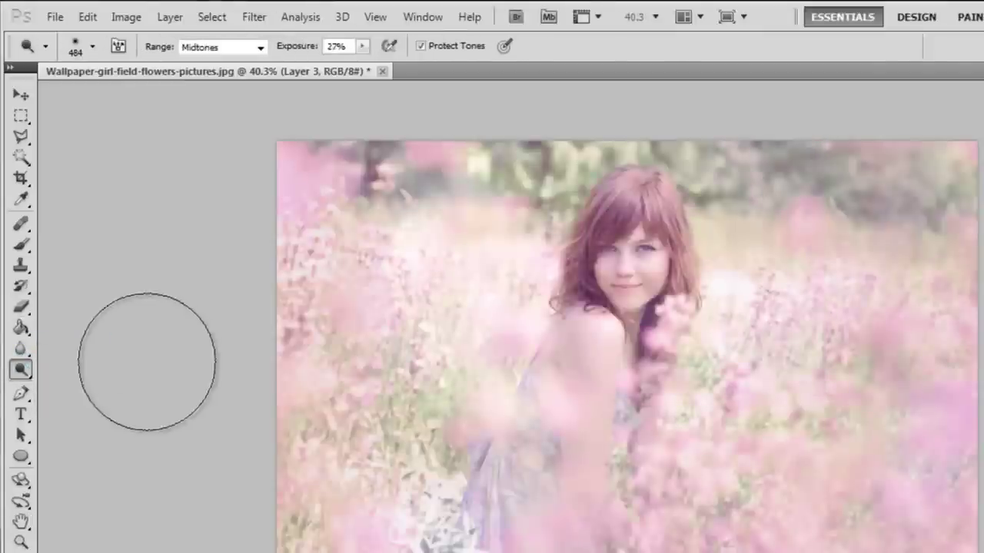
{"action": "left_click", "coordinate": [93, 48]}
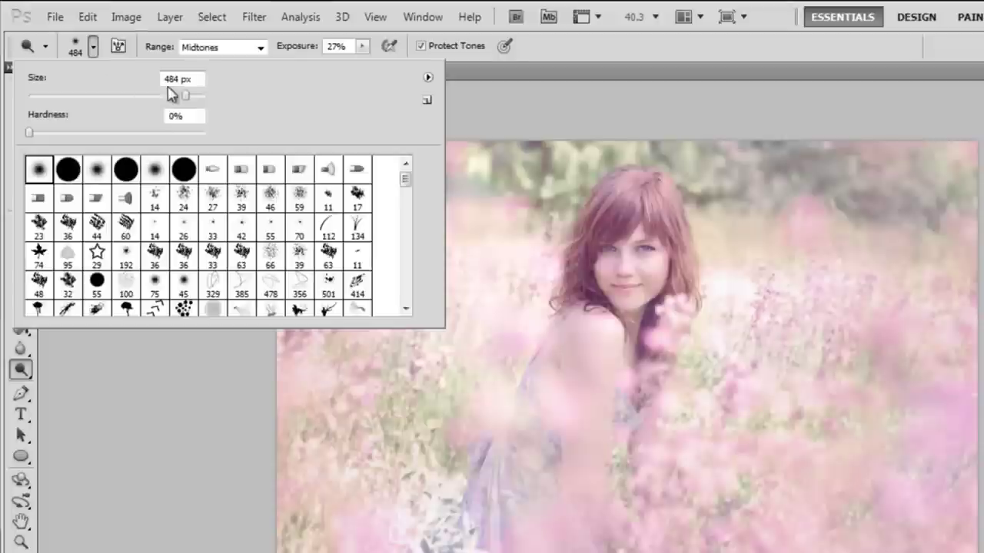
{"action": "left_click_drag", "start_coordinate": [187, 100], "coordinate": [109, 103]}
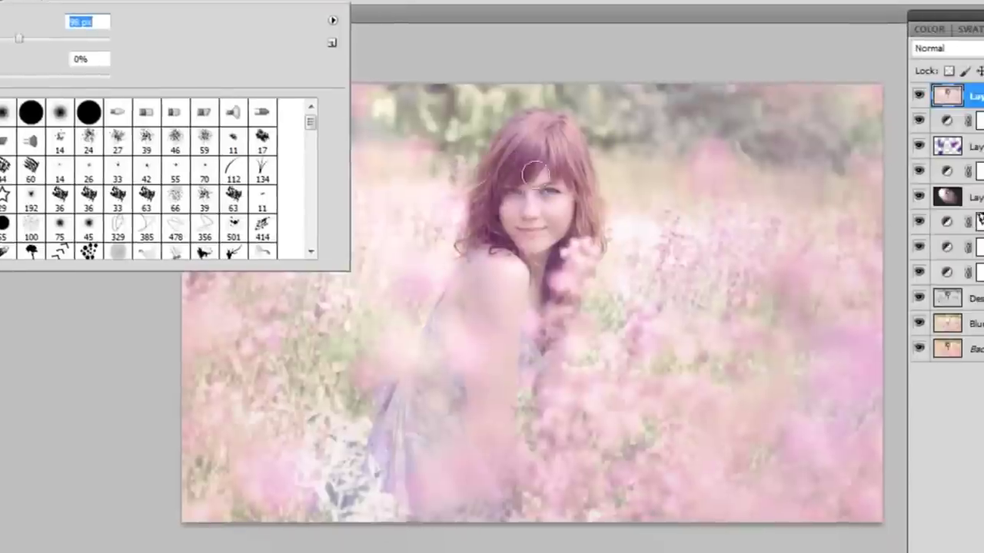
{"action": "left_click", "coordinate": [651, 268]}
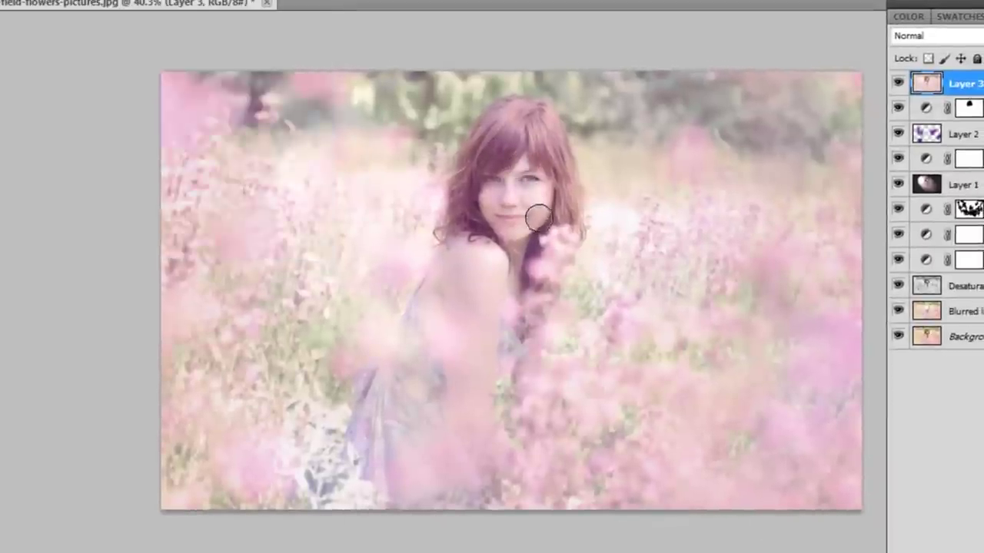
{"action": "mouse_move", "coordinate": [534, 105]}
{"action": "left_mouse_down"}
{"action": "mouse_move", "coordinate": [479, 129]}
{"action": "mouse_move", "coordinate": [531, 108]}
{"action": "mouse_move", "coordinate": [550, 155]}
{"action": "mouse_move", "coordinate": [538, 219]}
{"action": "mouse_move", "coordinate": [547, 186]}
{"action": "left_mouse_up"}
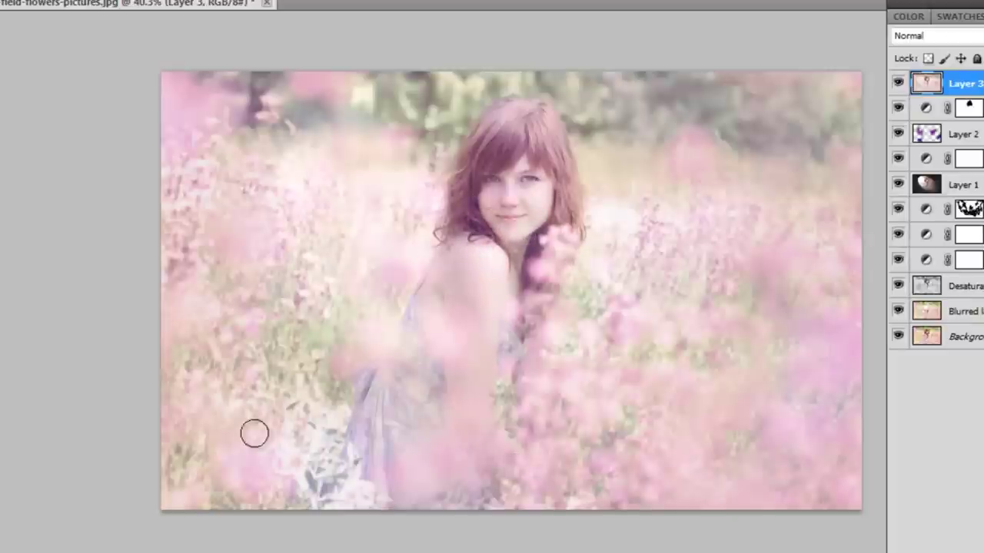
{"action": "left_click", "coordinate": [20, 283]}
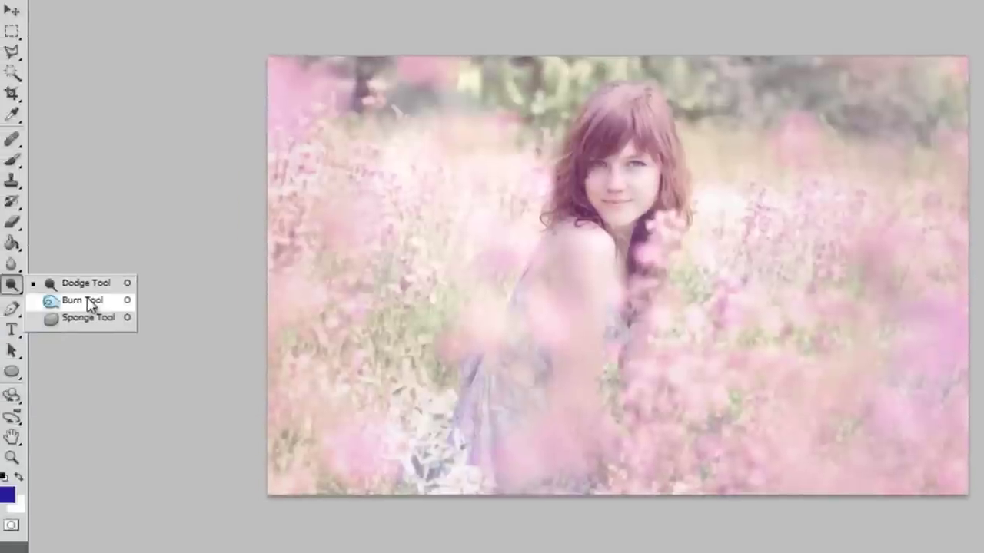
Burn the lower-right pink flowers with a 442 px soft brush, then add a new Layer 4
{"action": "left_click", "coordinate": [86, 302]}
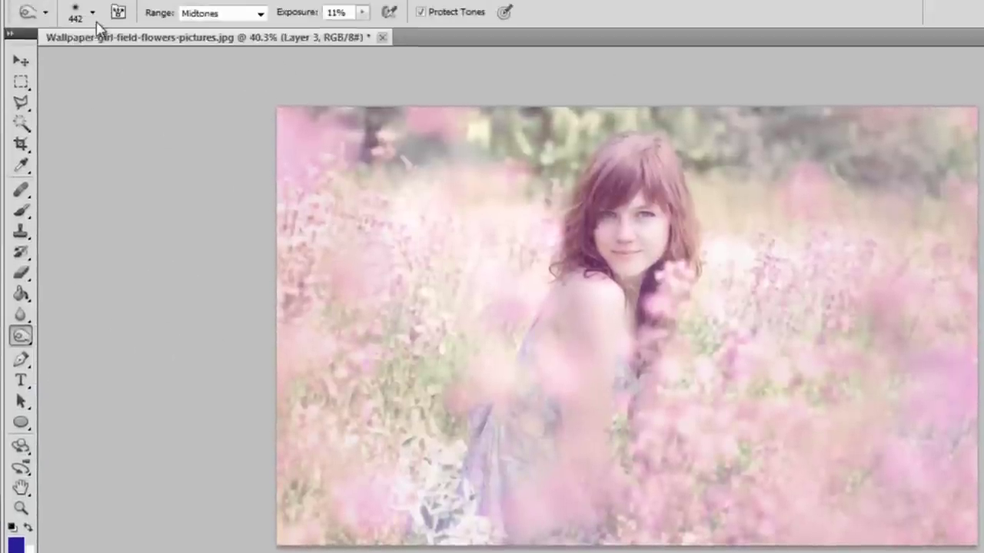
{"action": "left_click", "coordinate": [92, 44]}
{"action": "left_click_drag", "start_coordinate": [193, 76], "coordinate": [164, 75]}
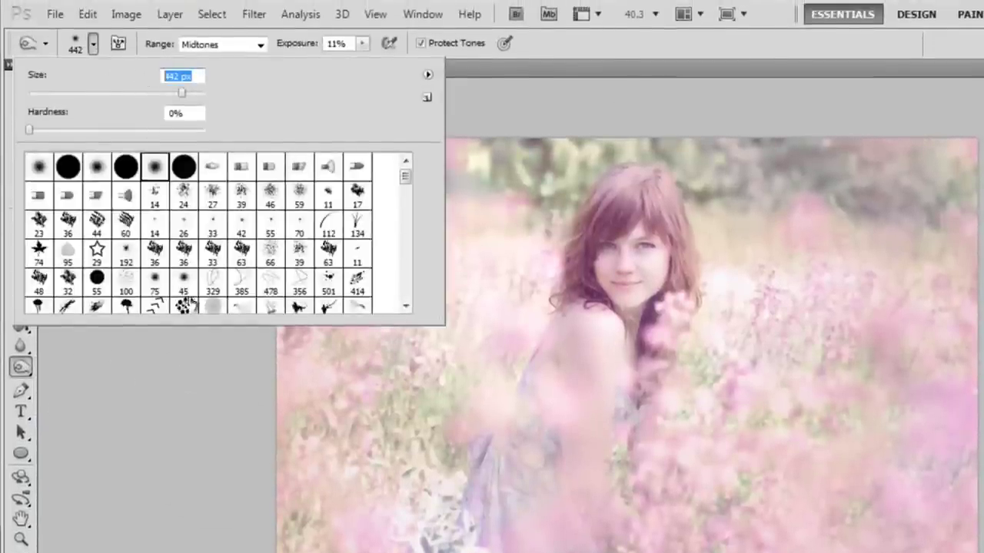
{"action": "key", "text": "Return"}
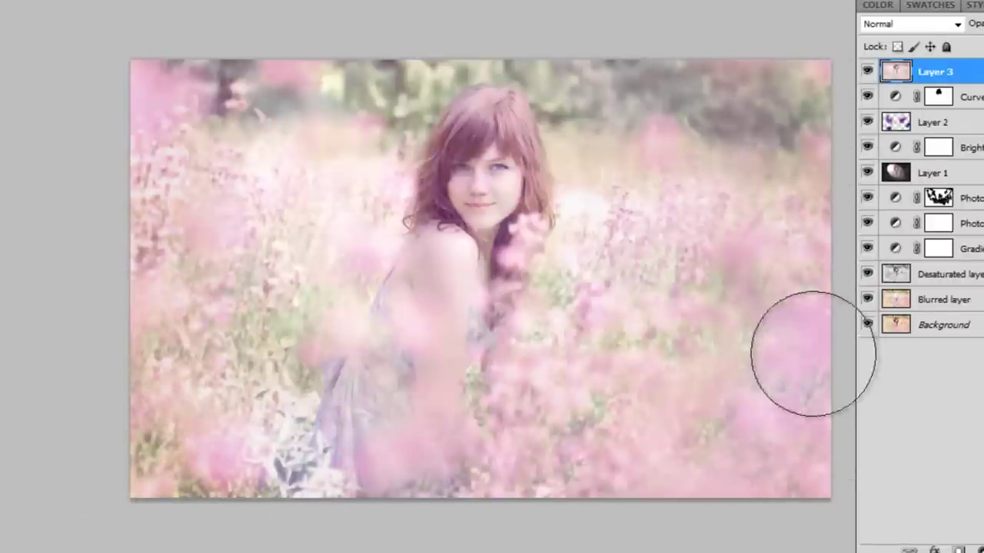
{"action": "mouse_move", "coordinate": [813, 354]}
{"action": "left_mouse_down"}
{"action": "mouse_move", "coordinate": [737, 477]}
{"action": "mouse_move", "coordinate": [793, 462]}
{"action": "mouse_move", "coordinate": [850, 408]}
{"action": "mouse_move", "coordinate": [739, 509]}
{"action": "mouse_move", "coordinate": [681, 501]}
{"action": "mouse_move", "coordinate": [826, 409]}
{"action": "mouse_move", "coordinate": [804, 237]}
{"action": "left_mouse_up"}
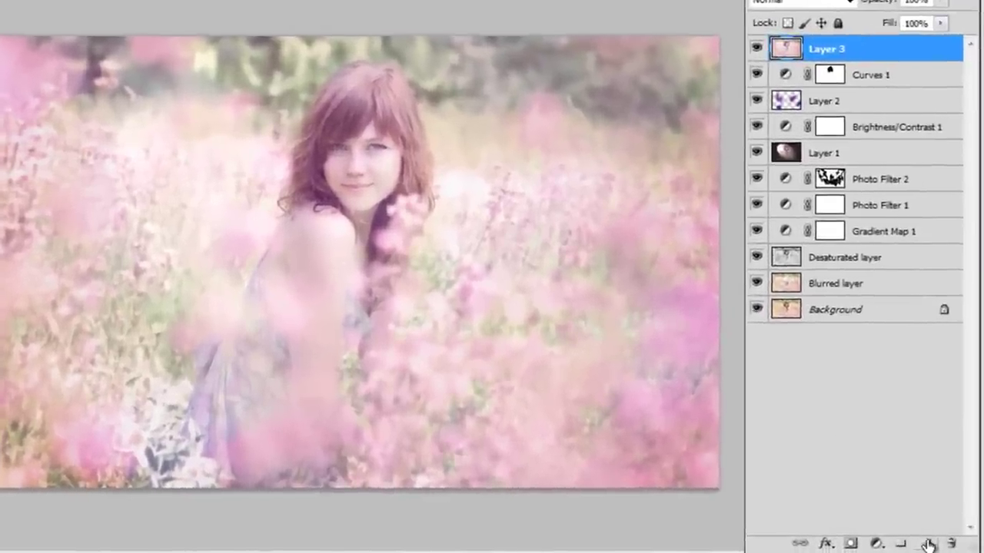
{"action": "key", "text": "ctrl+shift+alt+n"}
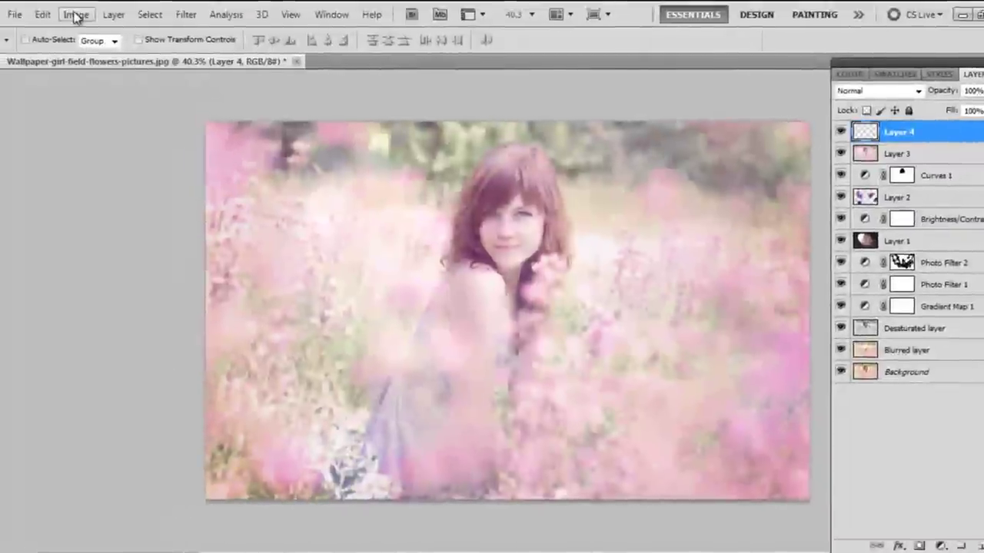
Fill Layer 4 with a merged copy of the image using Apply Image
{"action": "left_click", "coordinate": [75, 15]}
{"action": "left_click", "coordinate": [103, 237]}
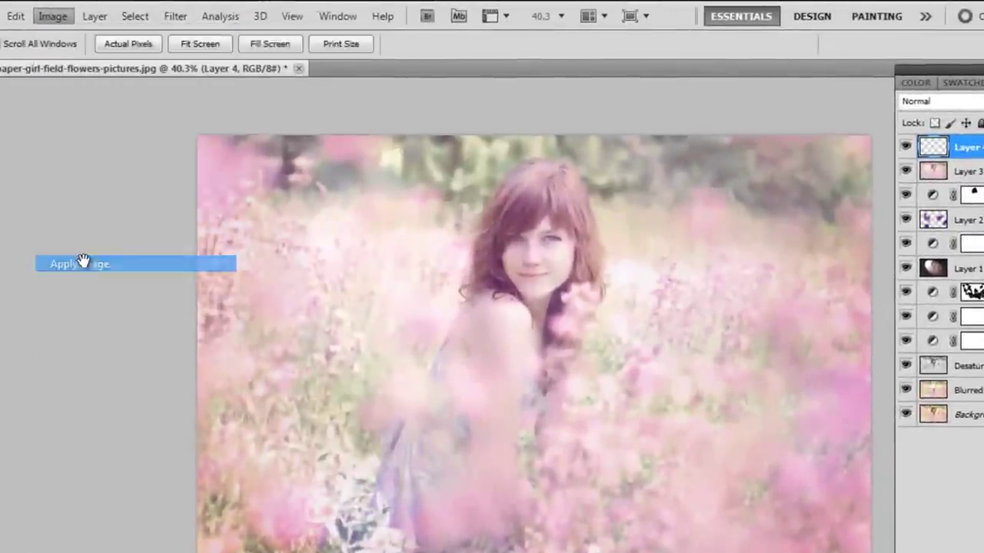
{"action": "left_click", "coordinate": [663, 181]}
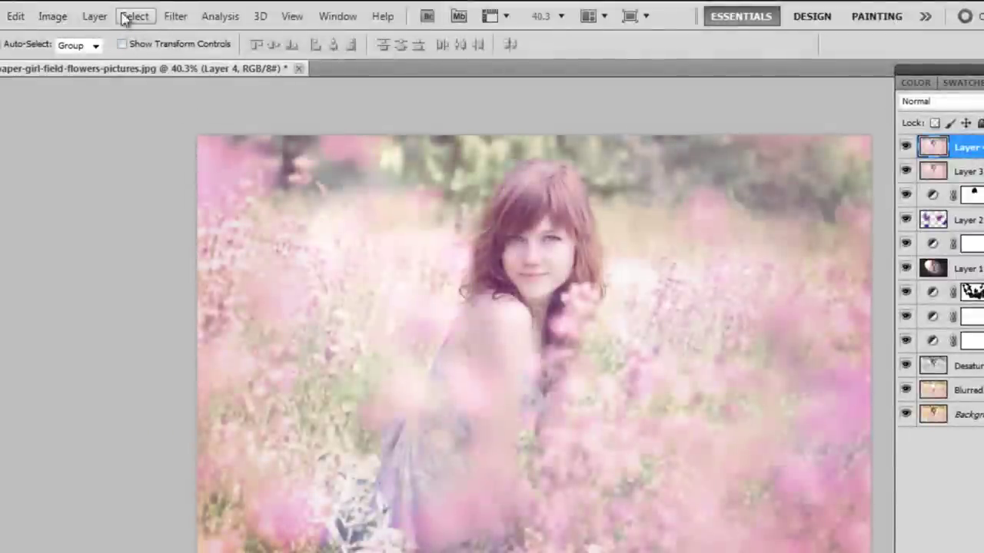
Desaturate Layer 4, lower it to 18% opacity, and add a new Layer 5
{"action": "left_click", "coordinate": [58, 16]}
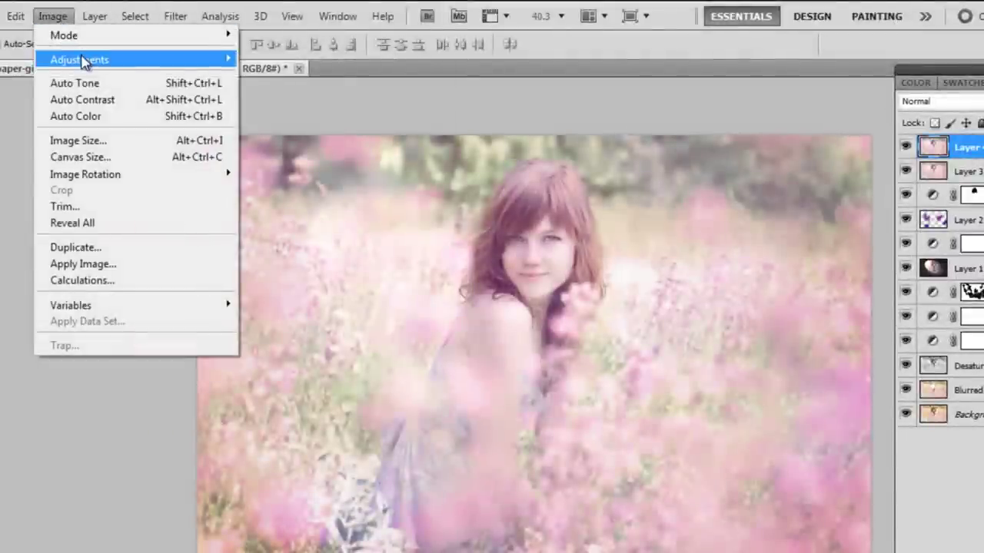
{"action": "mouse_move", "coordinate": [108, 60]}
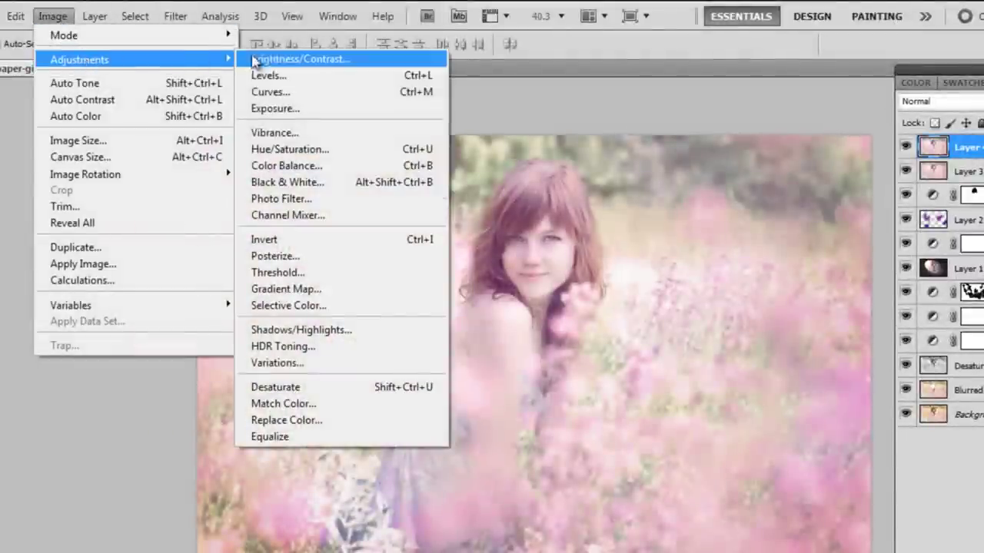
{"action": "left_click", "coordinate": [333, 387]}
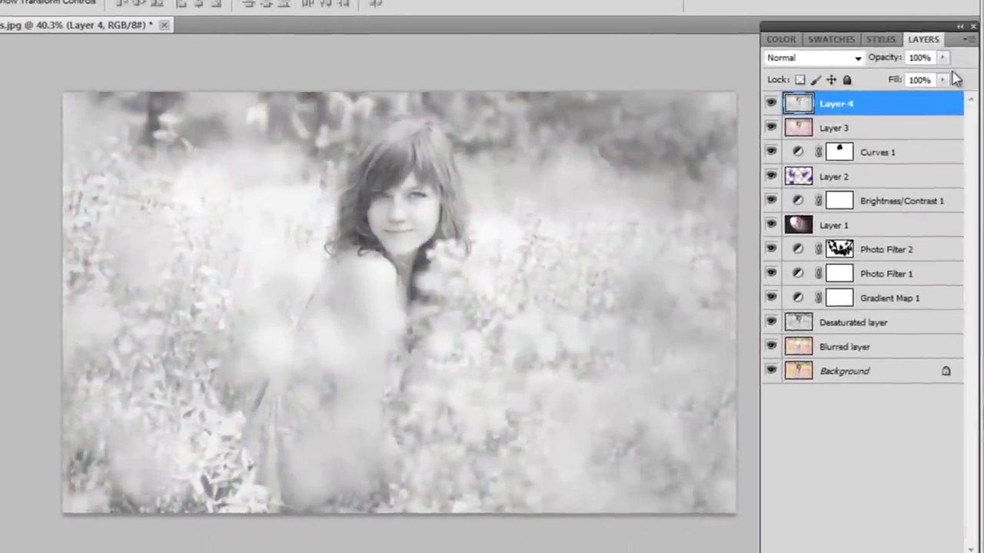
{"action": "left_click", "coordinate": [983, 99]}
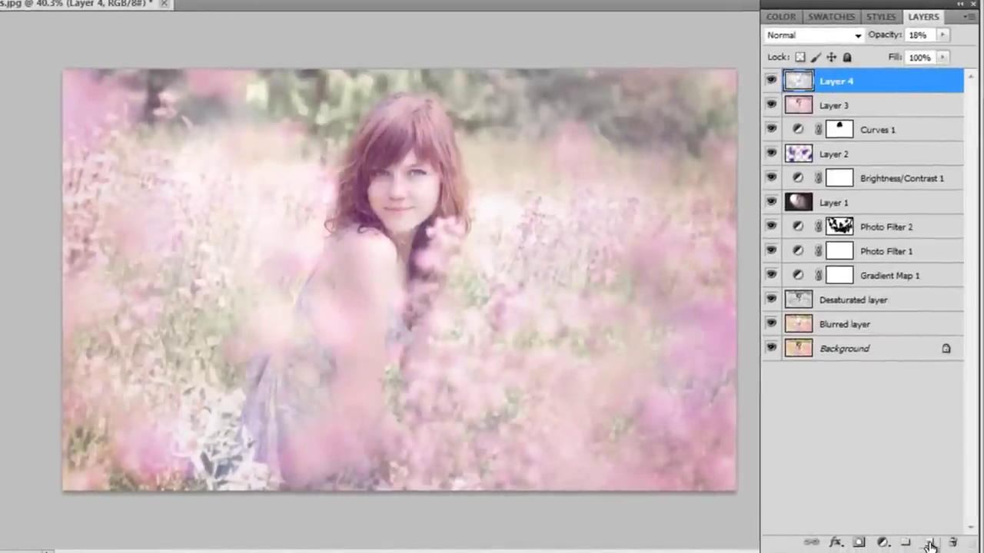
{"action": "left_click", "coordinate": [930, 544]}
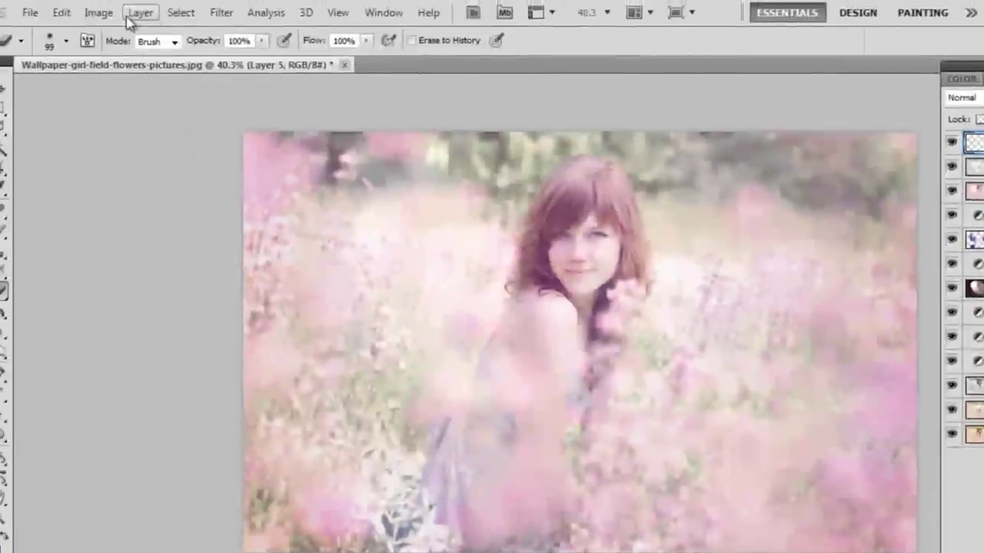
Apply the merged image to Layer 5 in Multiply mode, then run Filter > Sharpen > Sharpen
{"action": "left_click", "coordinate": [108, 16]}
{"action": "left_click", "coordinate": [231, 265]}
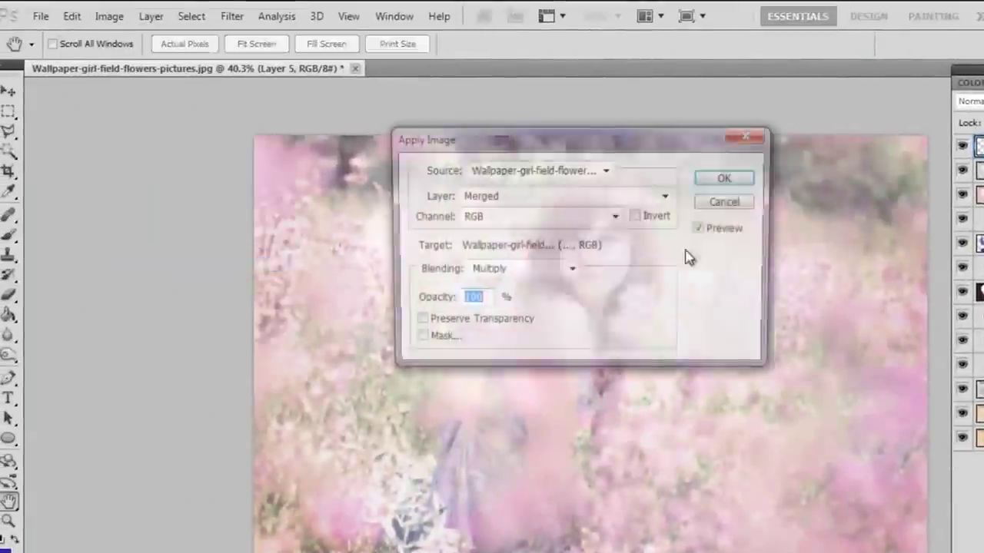
{"action": "left_click", "coordinate": [718, 176]}
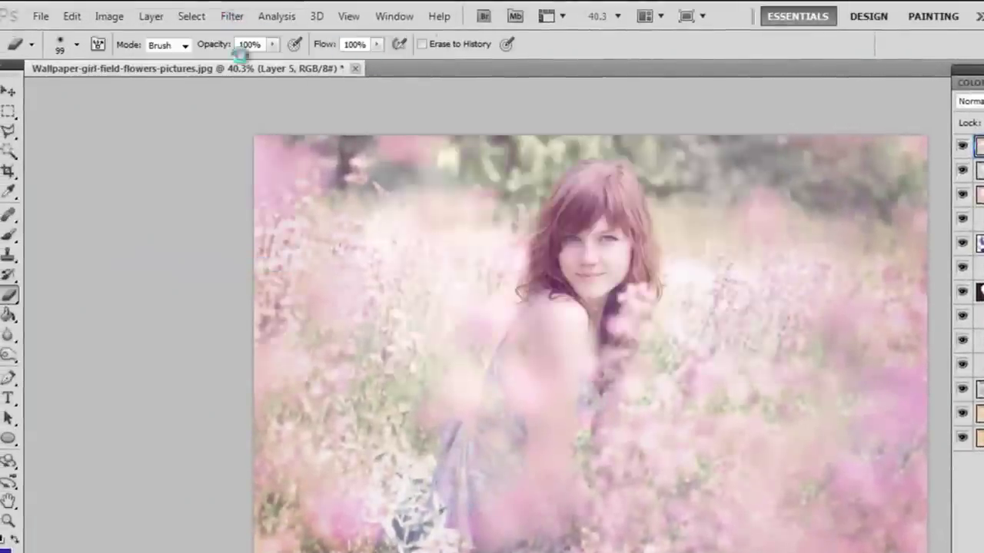
{"action": "left_click", "coordinate": [231, 17]}
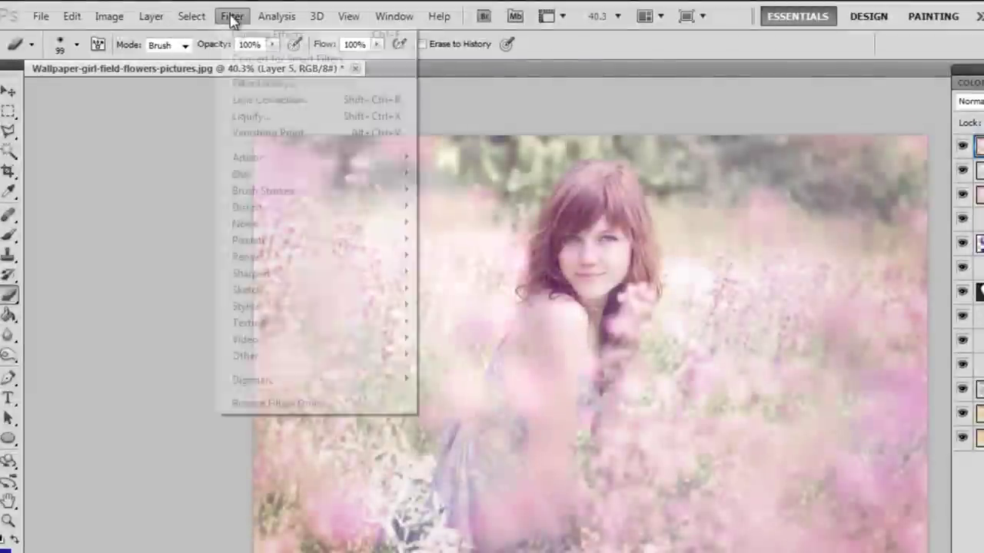
{"action": "mouse_move", "coordinate": [327, 275]}
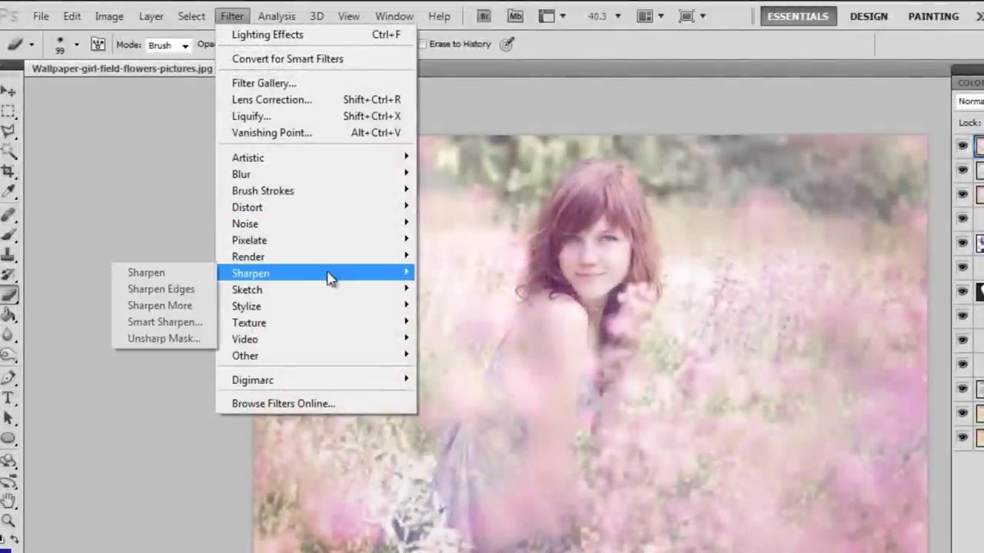
{"action": "left_click", "coordinate": [146, 273]}
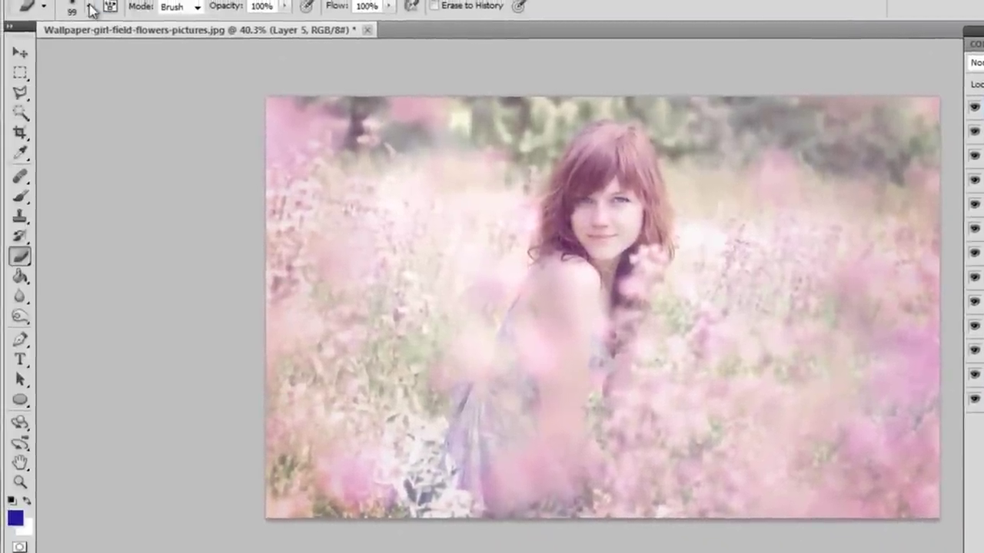
Erase the sharpened Layer 5 along the left and bottom edges with a 411 px eraser
{"action": "left_click", "coordinate": [35, 3]}
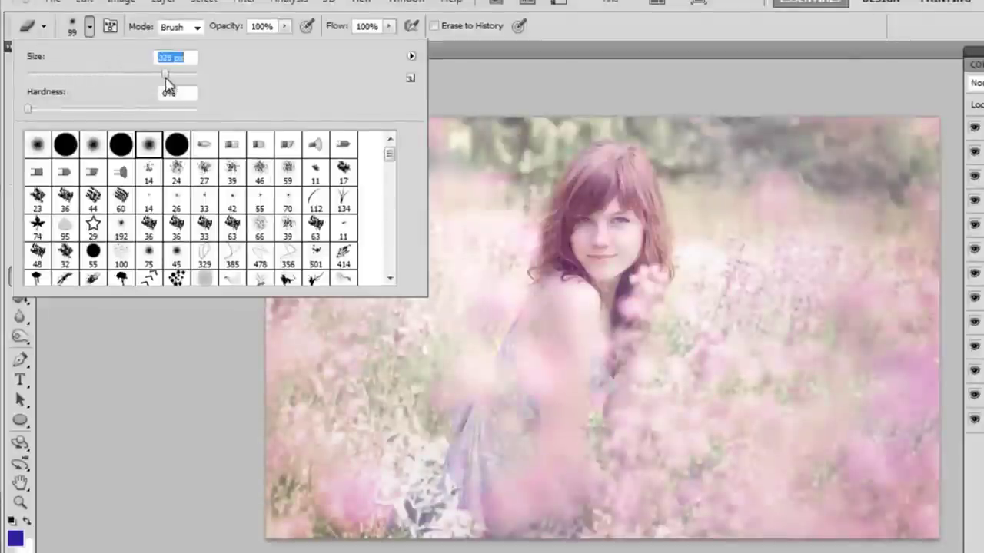
{"action": "left_click", "coordinate": [187, 384]}
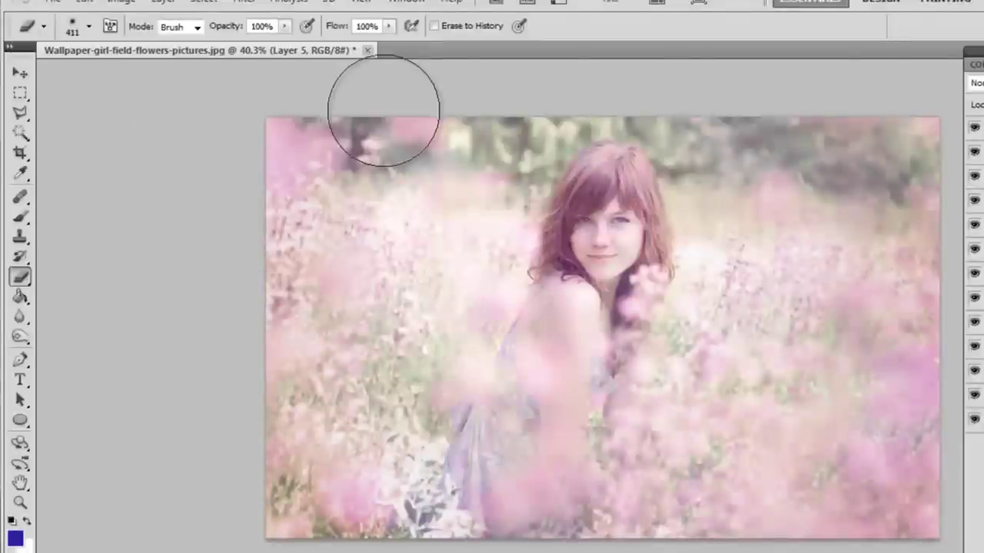
{"action": "mouse_move", "coordinate": [332, 256]}
{"action": "left_mouse_down"}
{"action": "mouse_move", "coordinate": [270, 435]}
{"action": "mouse_move", "coordinate": [343, 484]}
{"action": "mouse_move", "coordinate": [451, 494]}
{"action": "mouse_move", "coordinate": [562, 527]}
{"action": "mouse_move", "coordinate": [717, 340]}
{"action": "mouse_move", "coordinate": [747, 159]}
{"action": "mouse_move", "coordinate": [790, 325]}
{"action": "mouse_move", "coordinate": [900, 136]}
{"action": "mouse_move", "coordinate": [812, 527]}
{"action": "left_mouse_up"}
{"action": "left_click", "coordinate": [20, 73]}
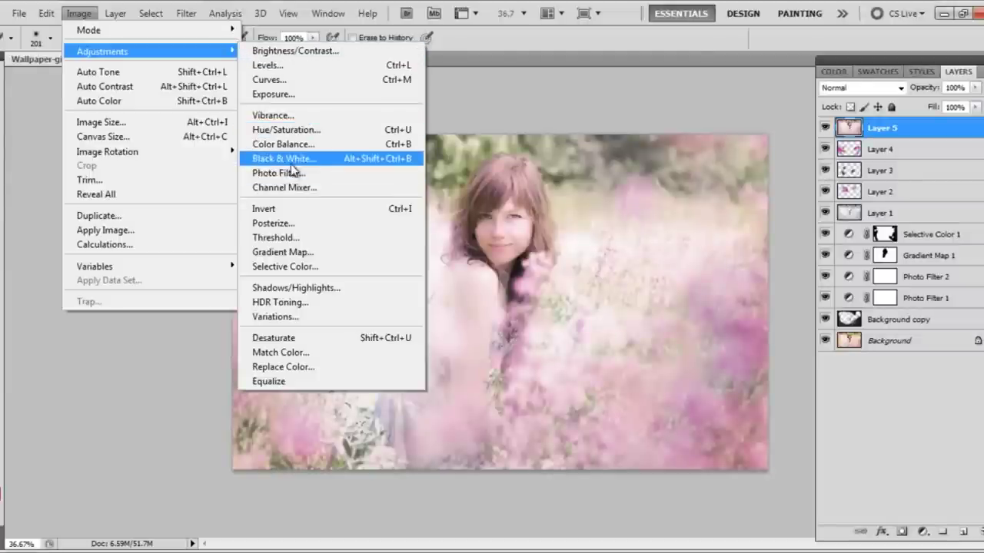
Convert Layer 5 to Black & White with the Reds slider lowered to -194
{"action": "left_click", "coordinate": [291, 158]}
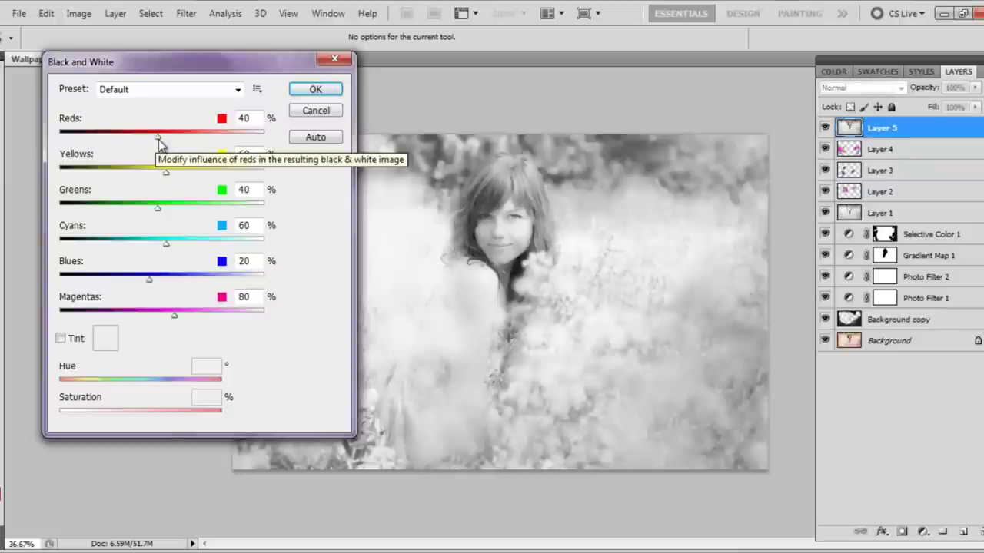
{"action": "left_click_drag", "start_coordinate": [153, 137], "coordinate": [86, 139]}
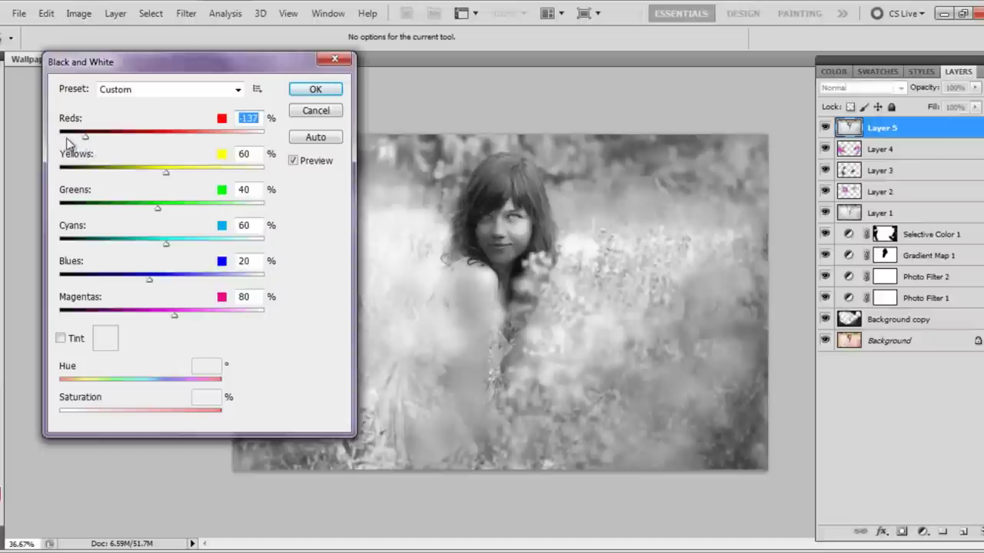
{"action": "left_click_drag", "start_coordinate": [80, 137], "coordinate": [61, 139]}
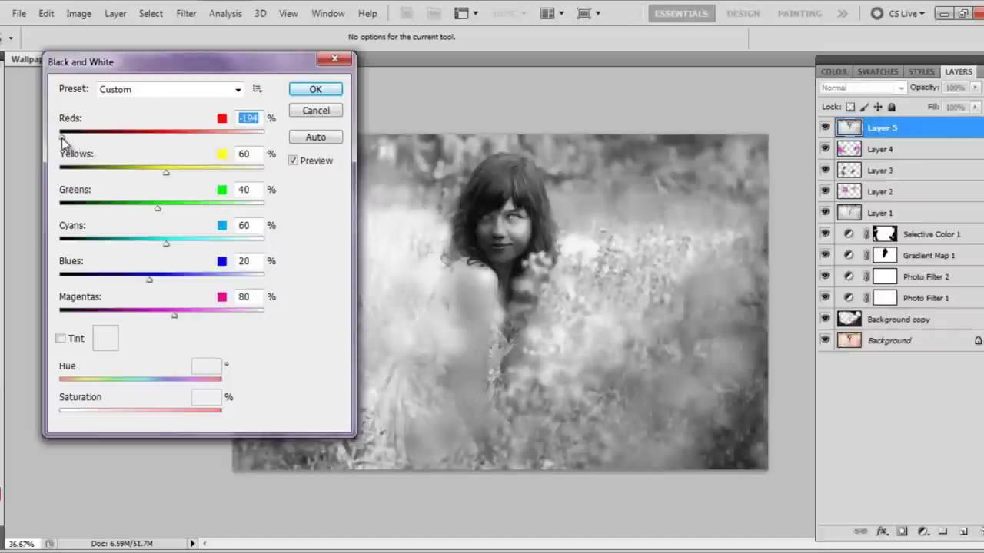